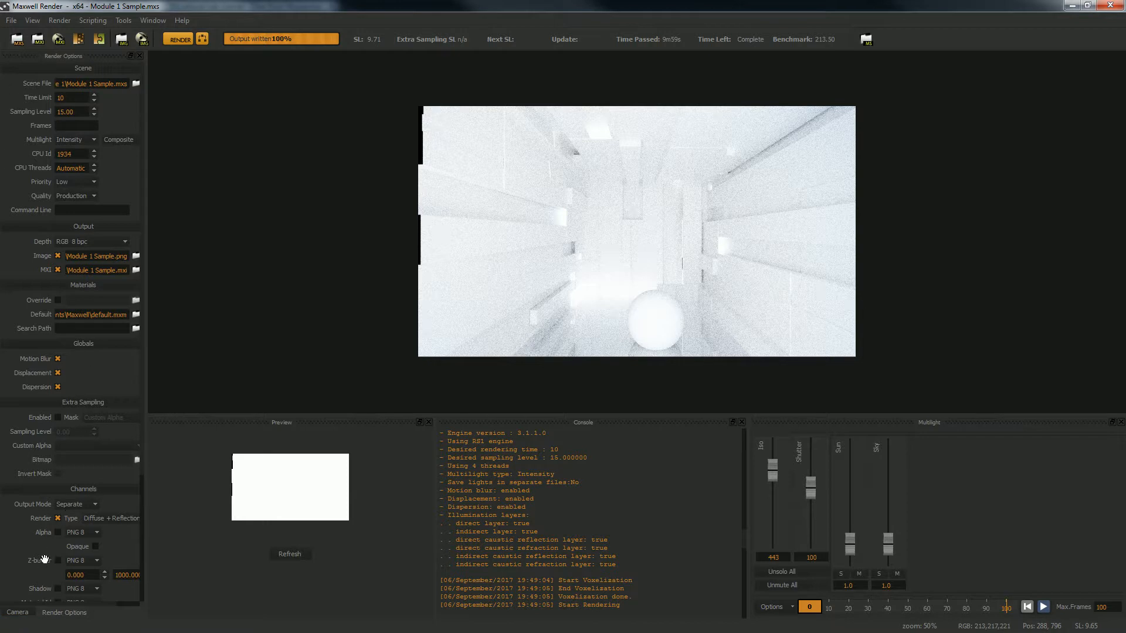
# Set the camera's shutter to 774 and ISO to 592 in the camera settings, and refresh the preview
pyautogui.click(16, 613)
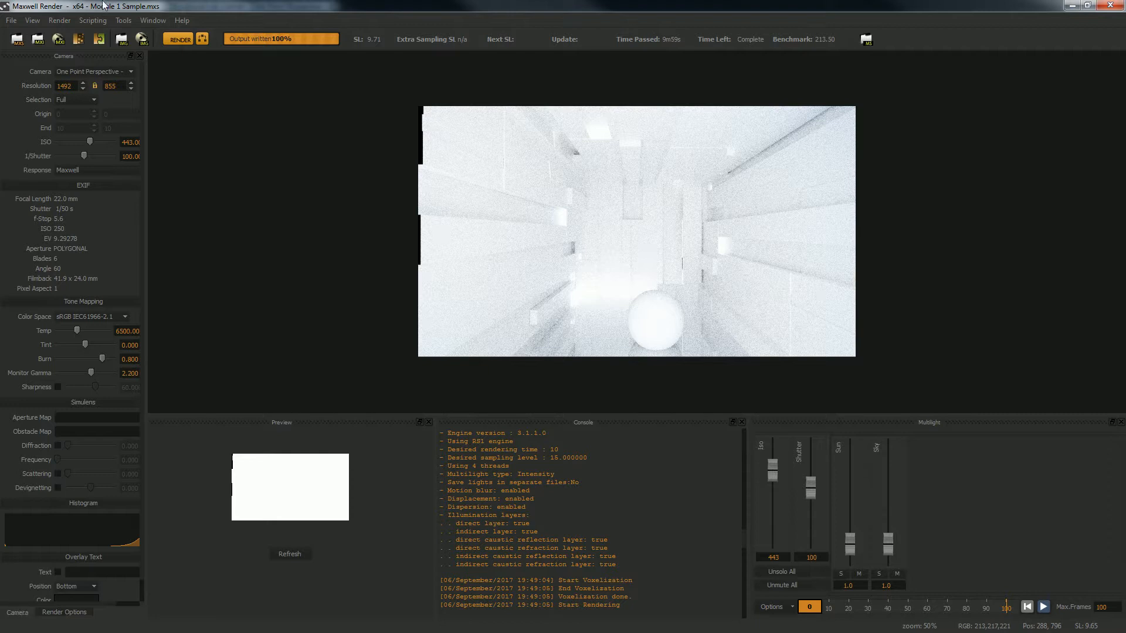
pyautogui.moveTo(145, 179); pyautogui.dragTo(232, 215)
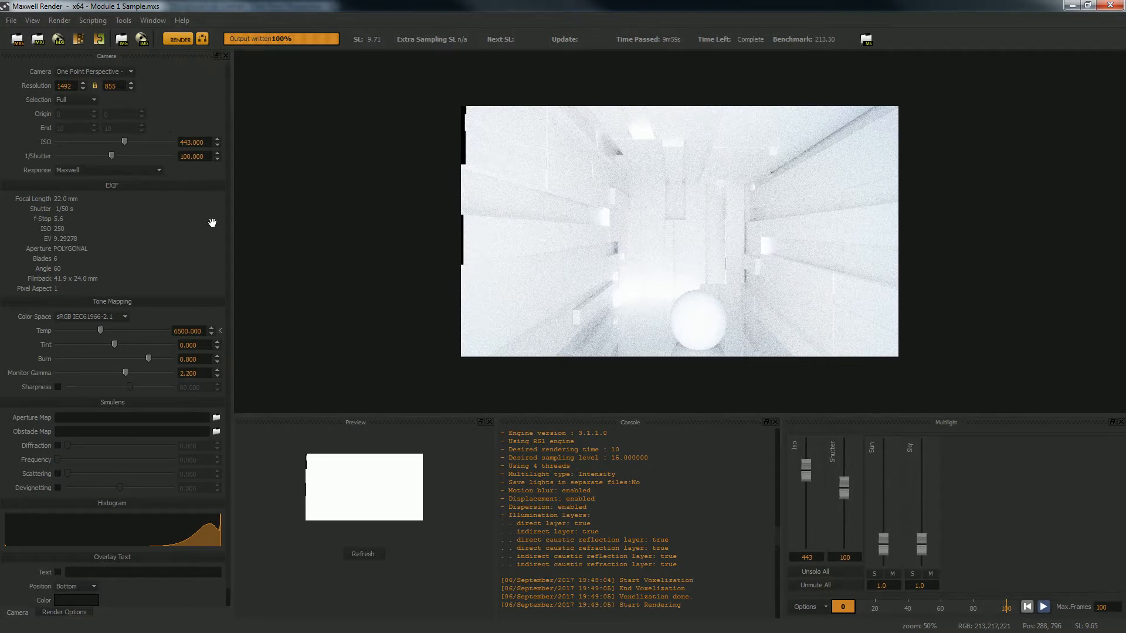
pyautogui.moveTo(110, 156)
pyautogui.mouseDown()
pyautogui.moveTo(92, 152)
pyautogui.moveTo(107, 155)
pyautogui.mouseUp()
pyautogui.moveTo(104, 155); pyautogui.dragTo(134, 156)
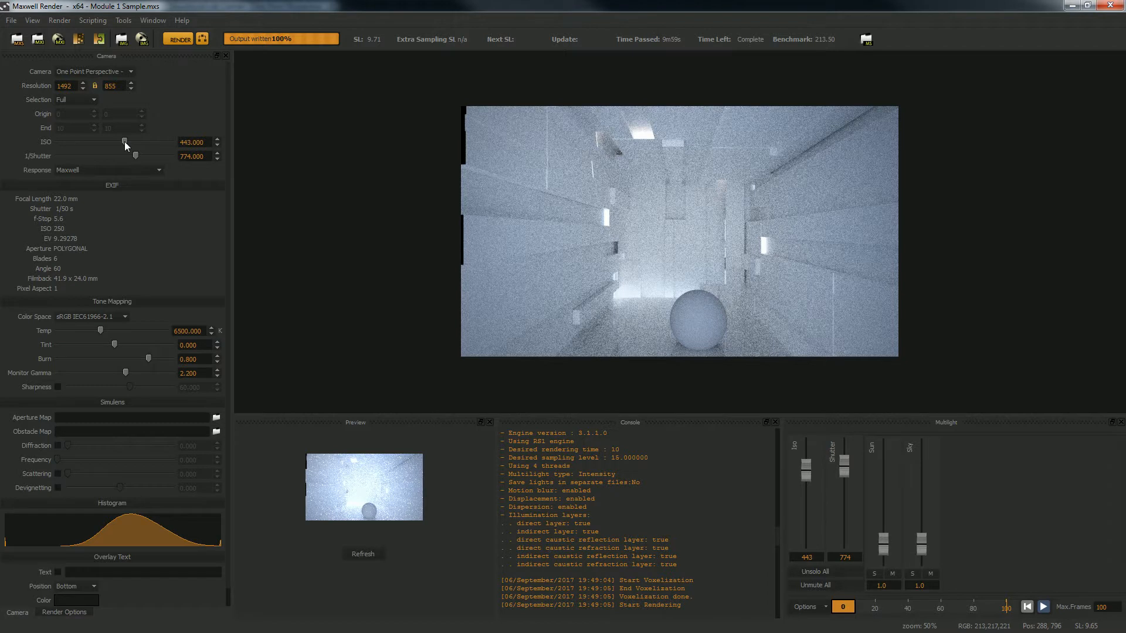
pyautogui.moveTo(124, 142)
pyautogui.mouseDown()
pyautogui.moveTo(104, 147)
pyautogui.moveTo(142, 142)
pyautogui.moveTo(129, 141)
pyautogui.mouseUp()
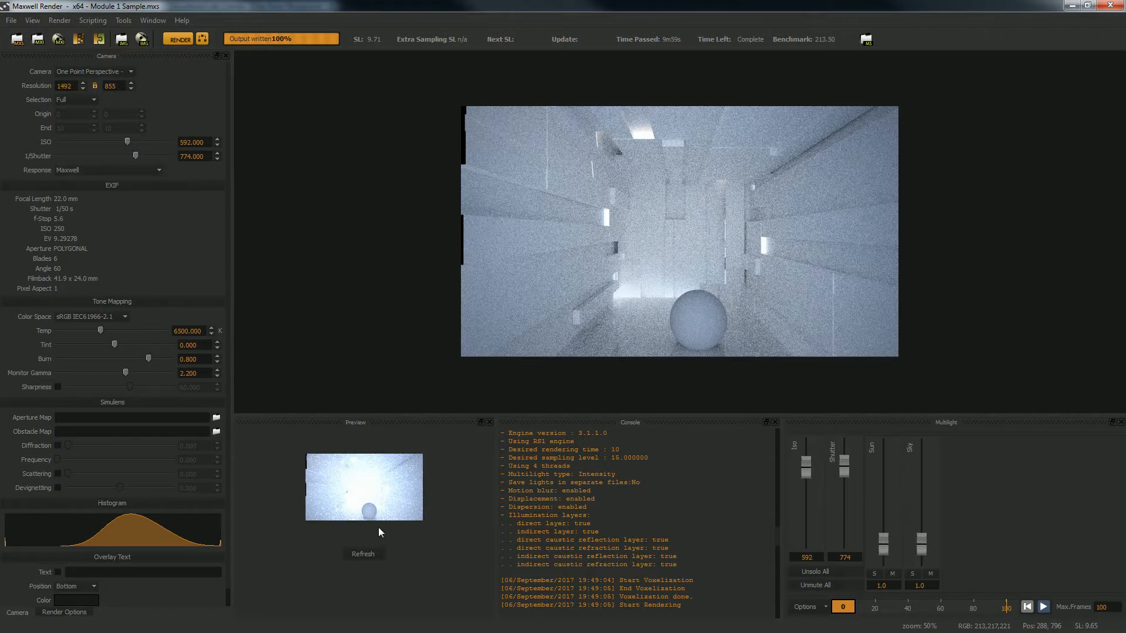
pyautogui.click(363, 554)
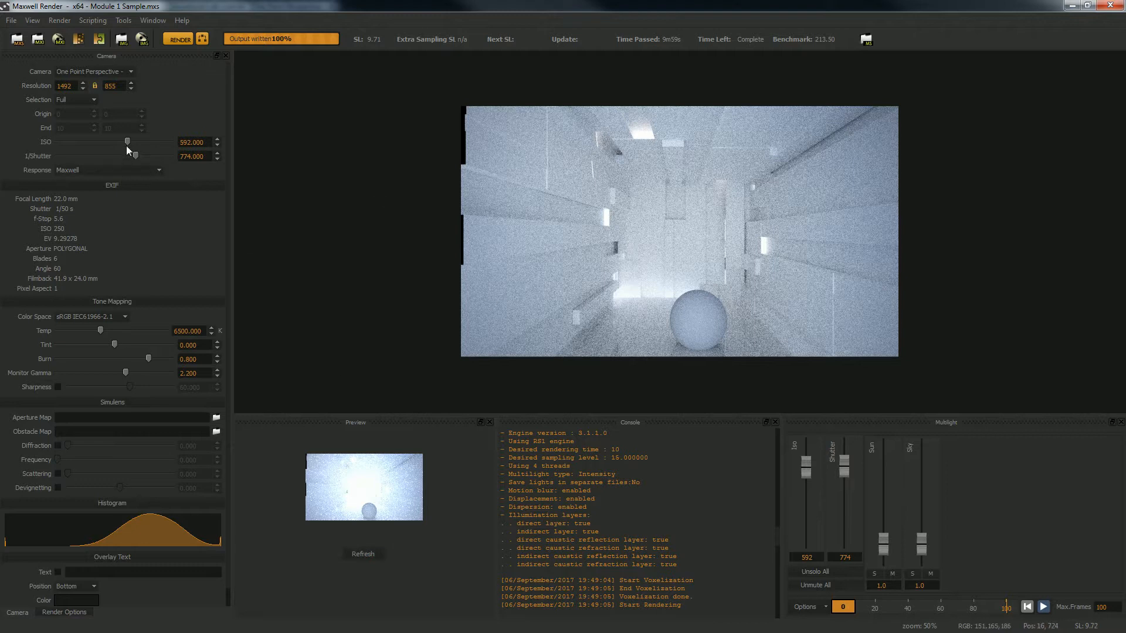
# Lower the camera exposure values to a shutter of 350 and an ISO of 148
pyautogui.moveTo(127, 143)
pyautogui.mouseDown()
pyautogui.moveTo(113, 144)
pyautogui.moveTo(126, 136)
pyautogui.mouseUp()
pyautogui.scroll(-1, 122, 154)
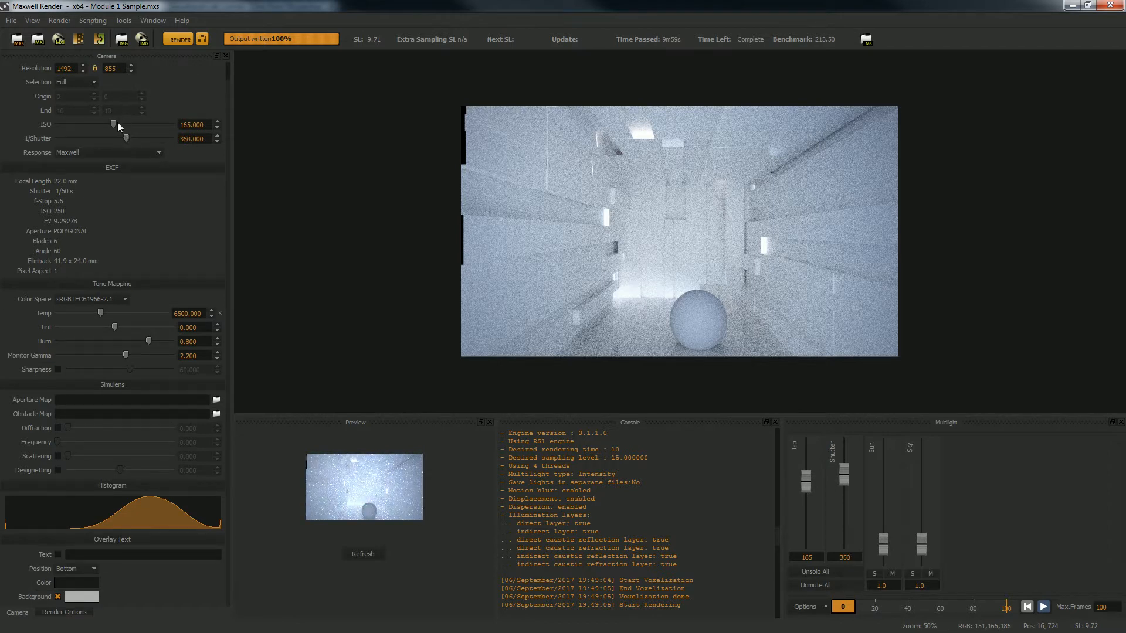
pyautogui.moveTo(121, 124); pyautogui.dragTo(114, 121)
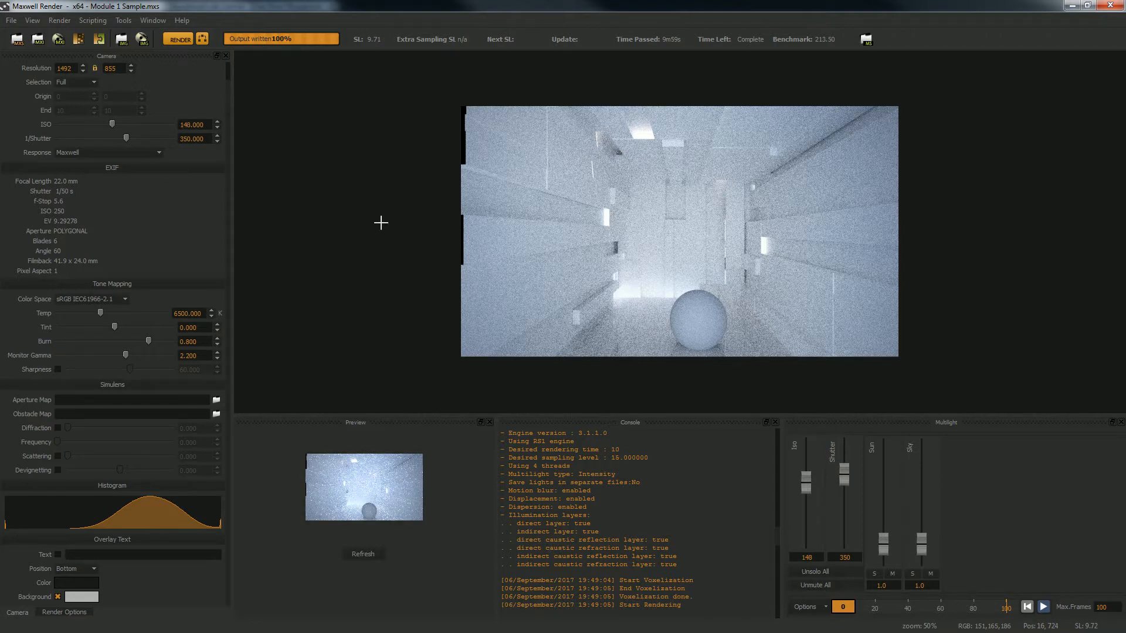
pyautogui.scroll(1, 156, 167)
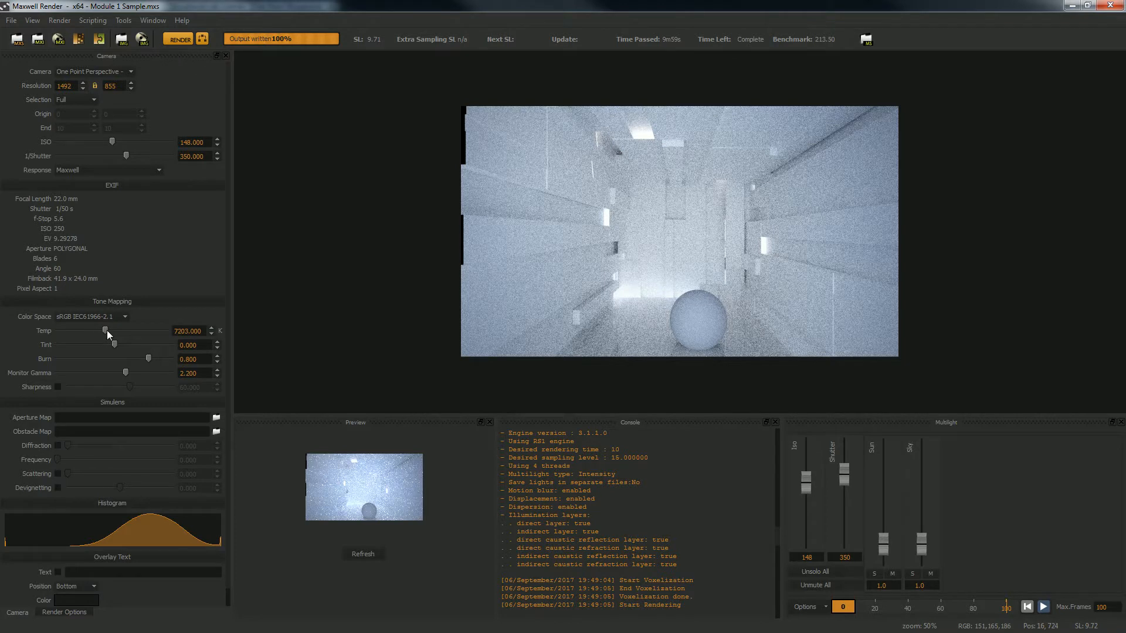
# Test tone-mapping temperatures of 8901 K and 4556 K, finish slightly above 4556 K, and refresh the preview
pyautogui.moveTo(107, 331); pyautogui.dragTo(117, 334)
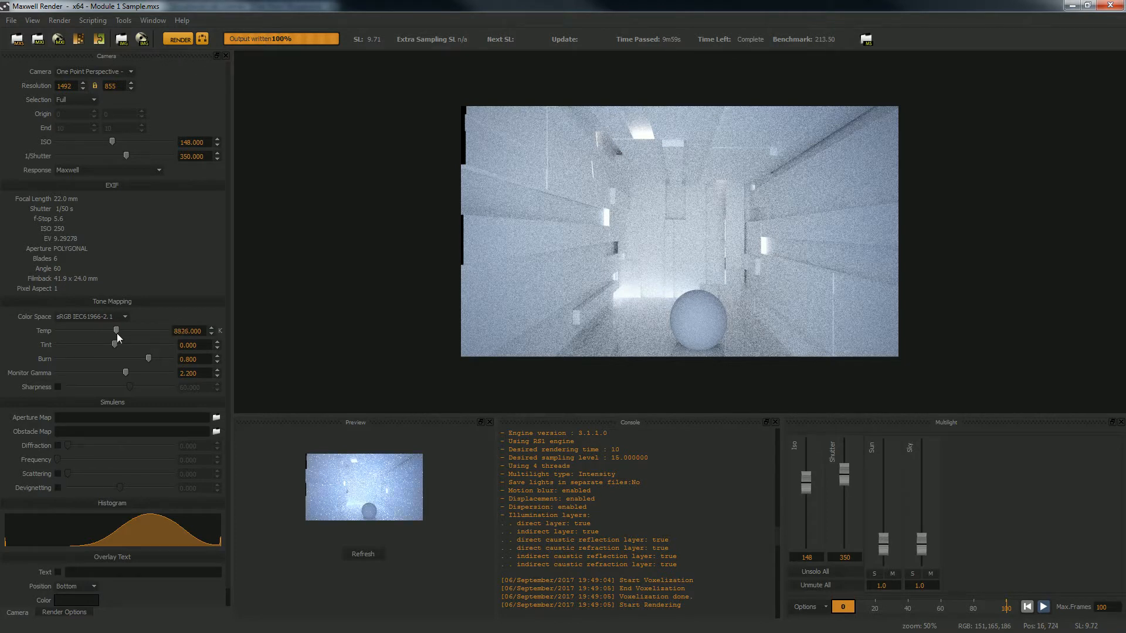
pyautogui.click(365, 552)
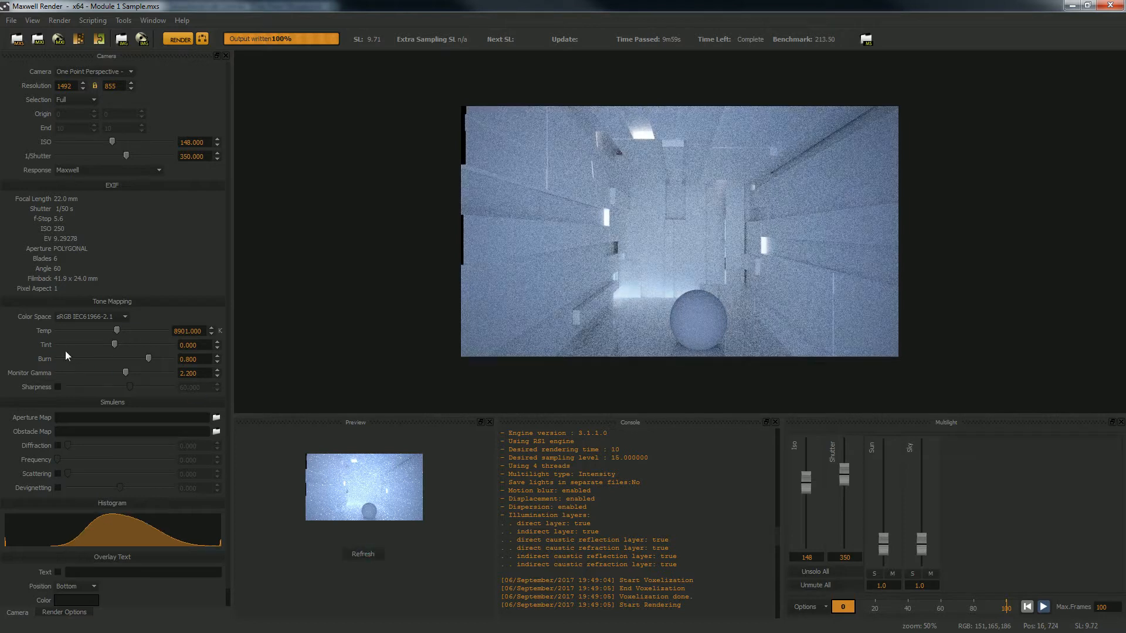
pyautogui.moveTo(106, 331); pyautogui.dragTo(86, 328)
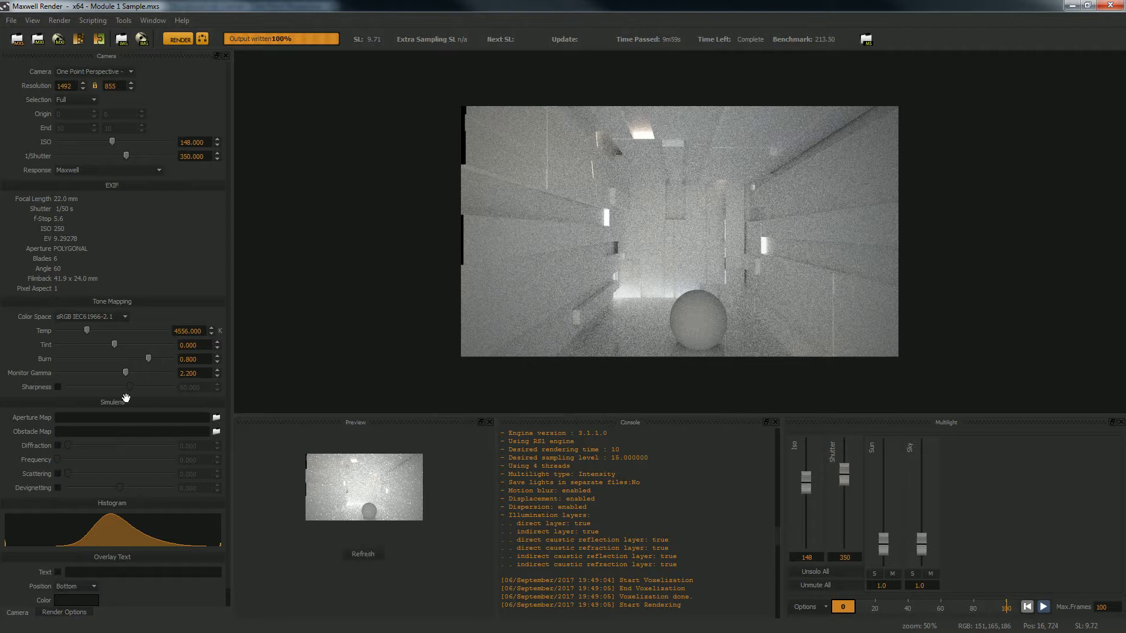
pyautogui.moveTo(89, 328); pyautogui.dragTo(94, 330)
pyautogui.click(364, 554)
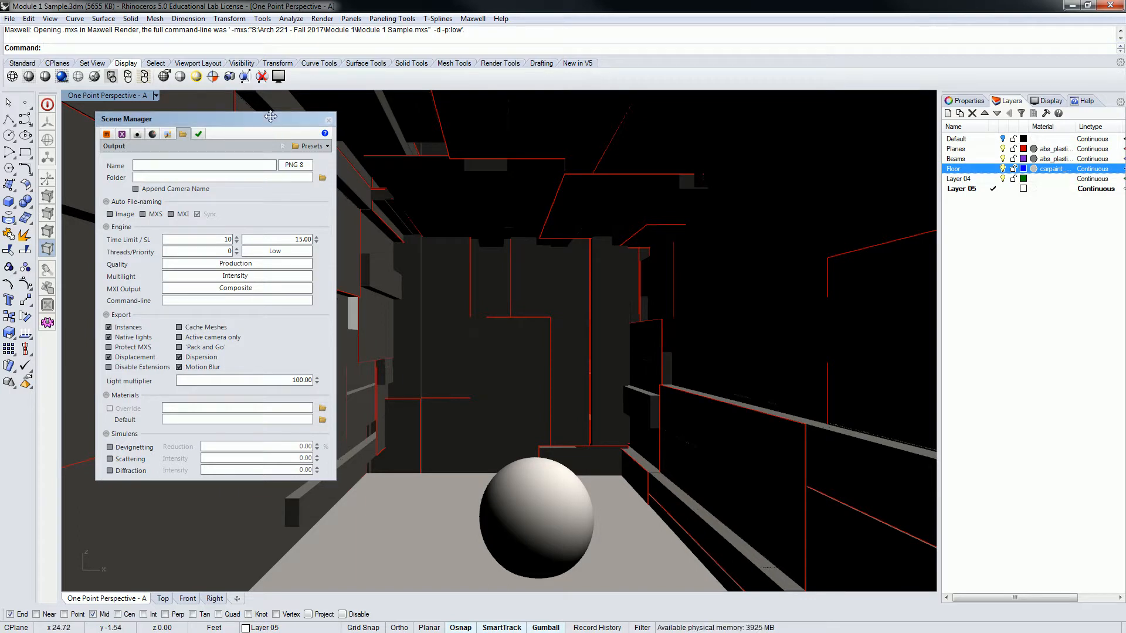
# Switch to Rhinoceros, move the Scene Manager off the viewport, and rename Layer 05 as Lights
pyautogui.moveTo(270, 114); pyautogui.dragTo(1125, 117)
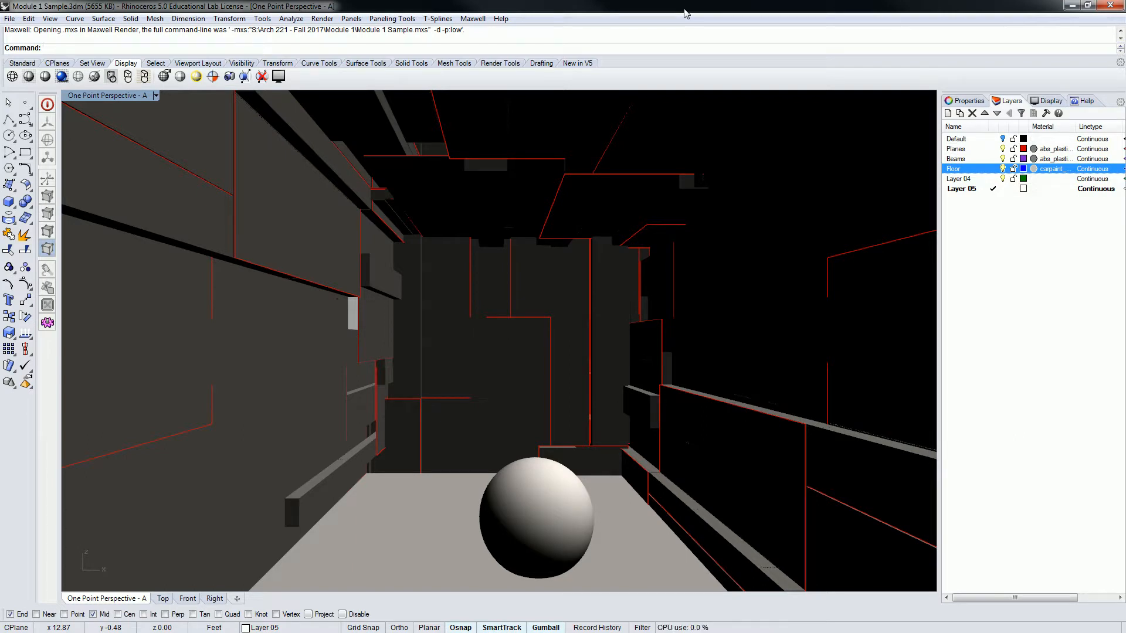
pyautogui.click(986, 230)
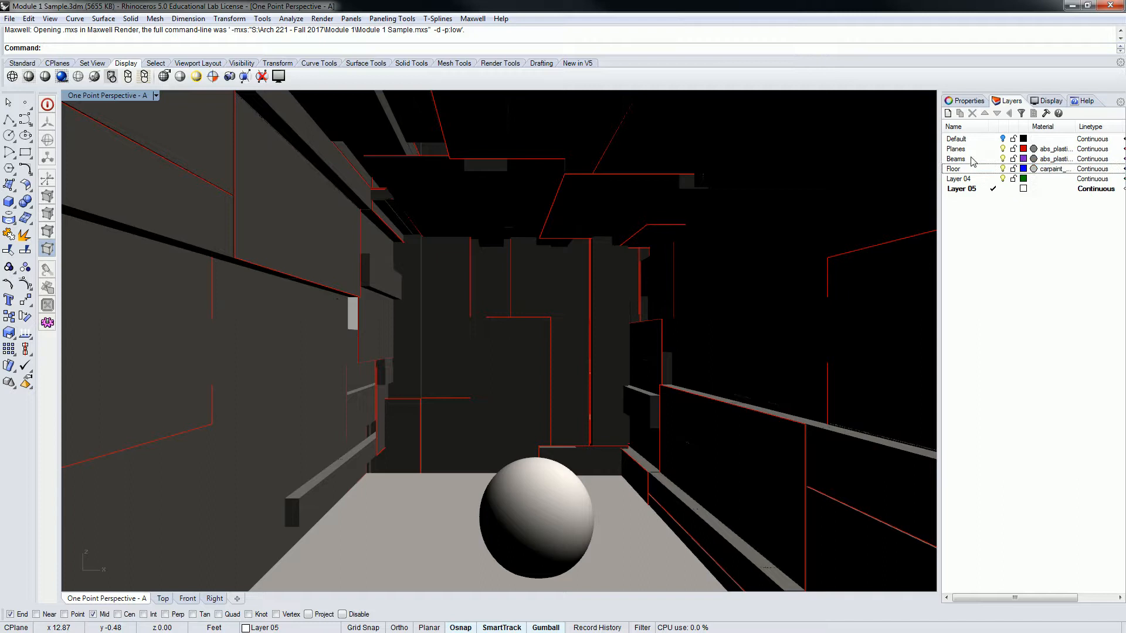
pyautogui.click(977, 190)
pyautogui.click(960, 190)
pyautogui.write('Lights')
pyautogui.press('Return')
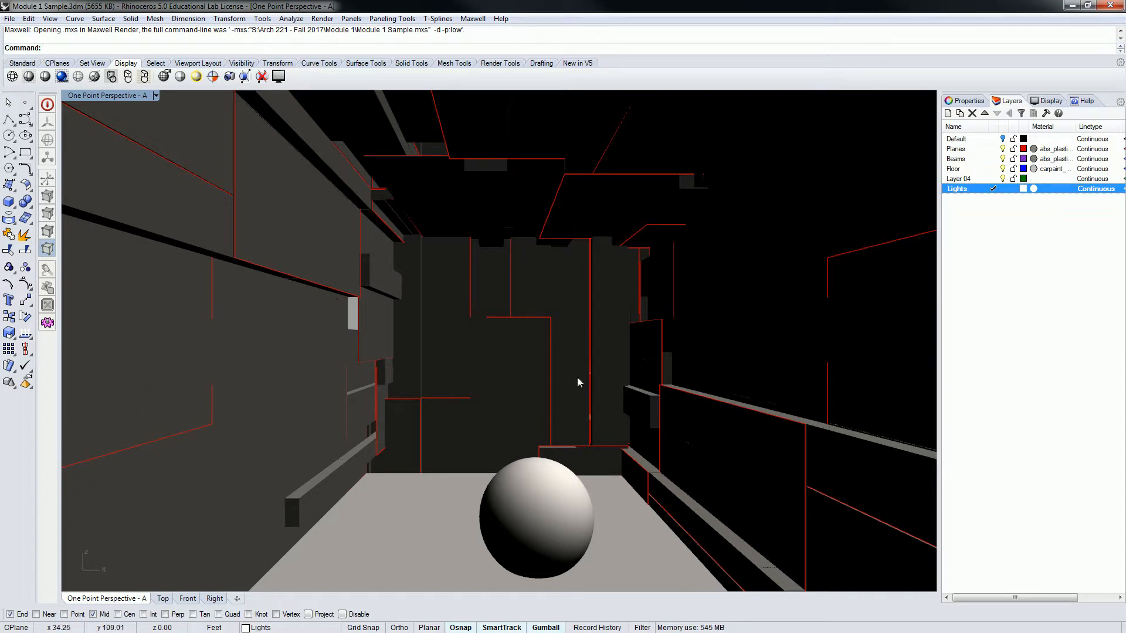
# Examine the module's interior from several angles, ending close to the projecting beam on the side wall
pyautogui.moveTo(579, 303); pyautogui.dragTo(642, 369, button='right')
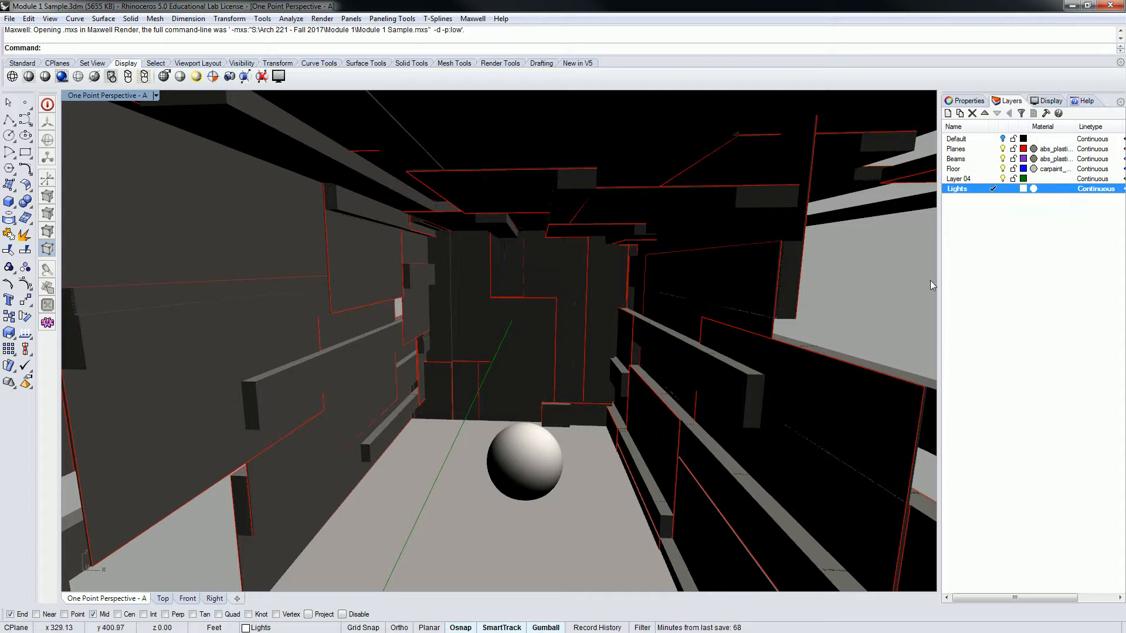
pyautogui.moveTo(580, 347); pyautogui.dragTo(573, 254, button='right')
pyautogui.doubleClick(112, 95)
pyautogui.moveTo(389, 252); pyautogui.dragTo(304, 231, button='right')
pyautogui.scroll(-4, 364, 252)
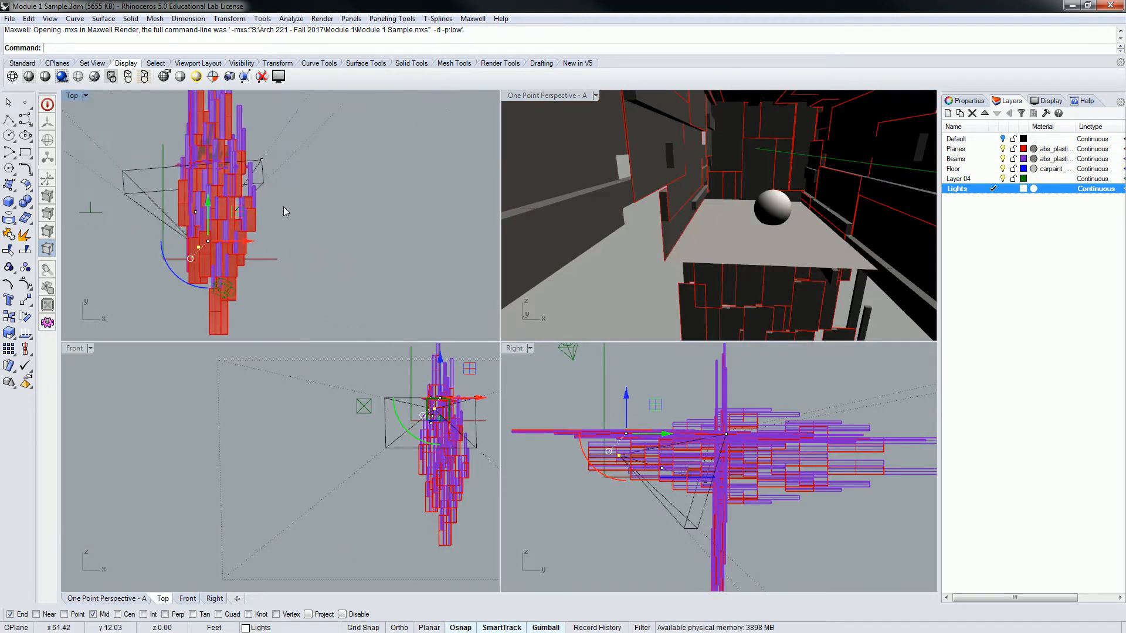
pyautogui.moveTo(742, 251); pyautogui.dragTo(733, 203, button='right')
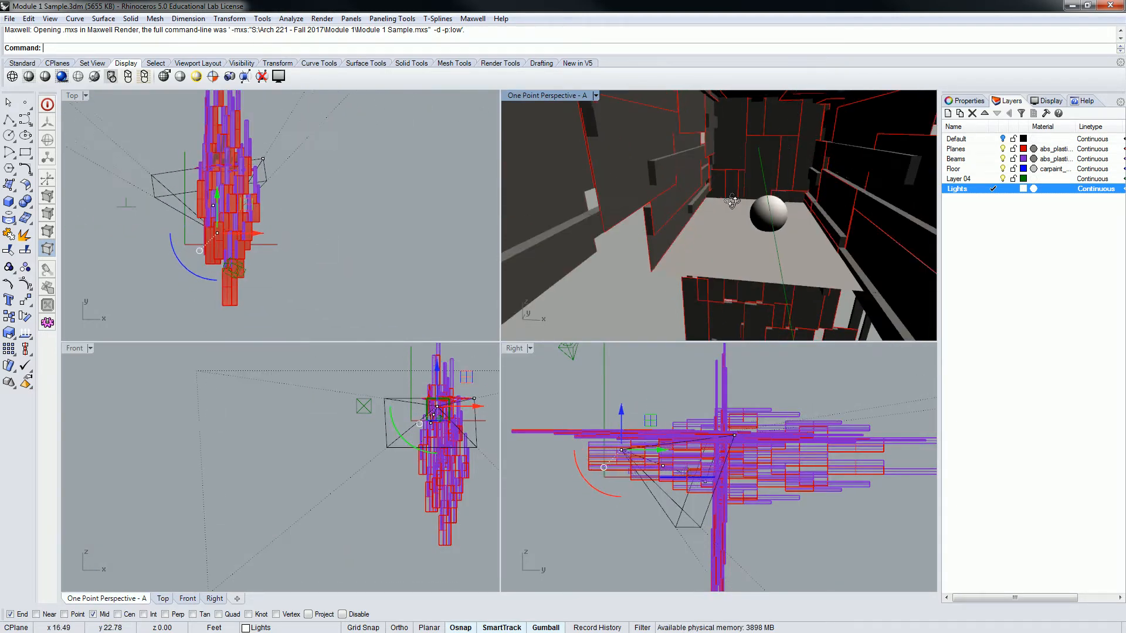
pyautogui.doubleClick(547, 95)
pyautogui.moveTo(427, 181); pyautogui.dragTo(519, 238, button='right')
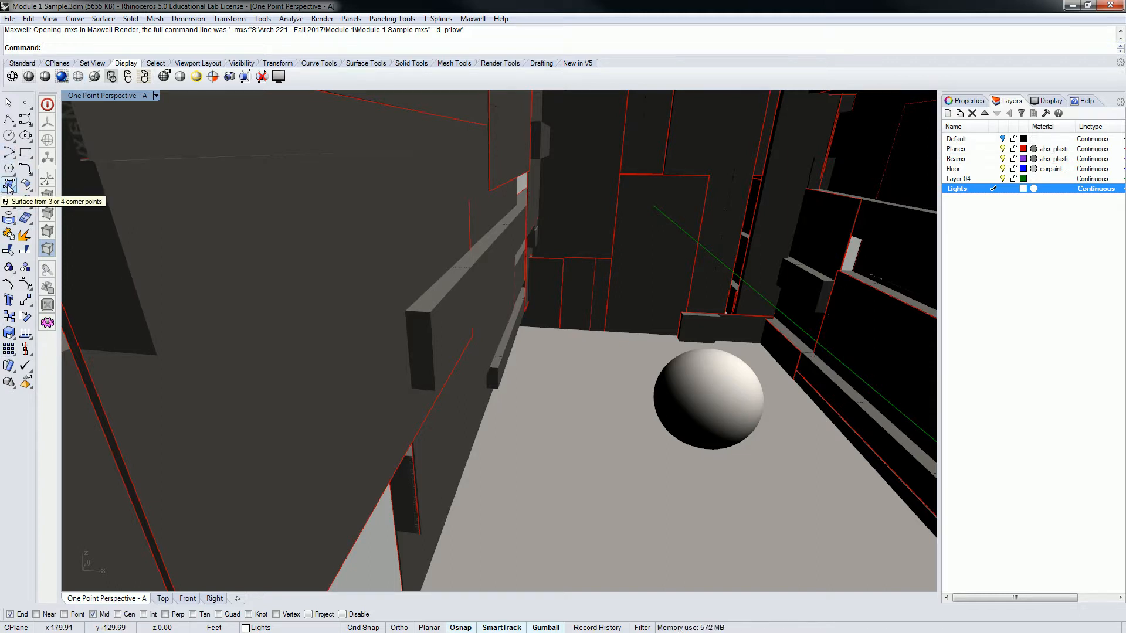
pyautogui.click(478, 245)
pyautogui.scroll(-2, 477, 255)
pyautogui.click(477, 255)
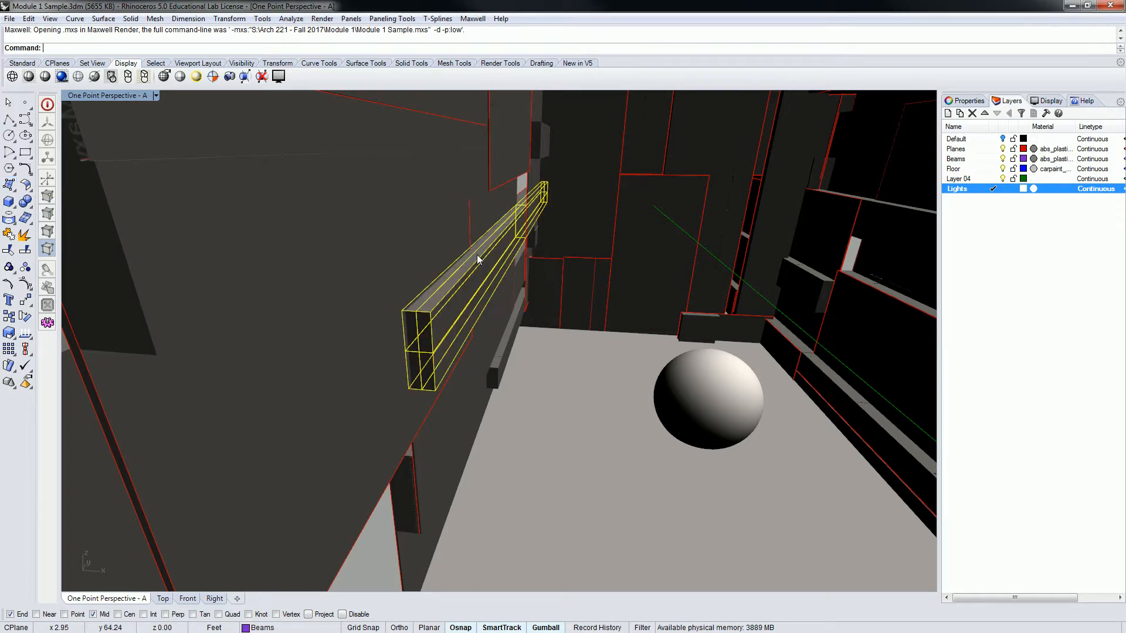
pyautogui.press('Escape')
pyautogui.click(443, 285)
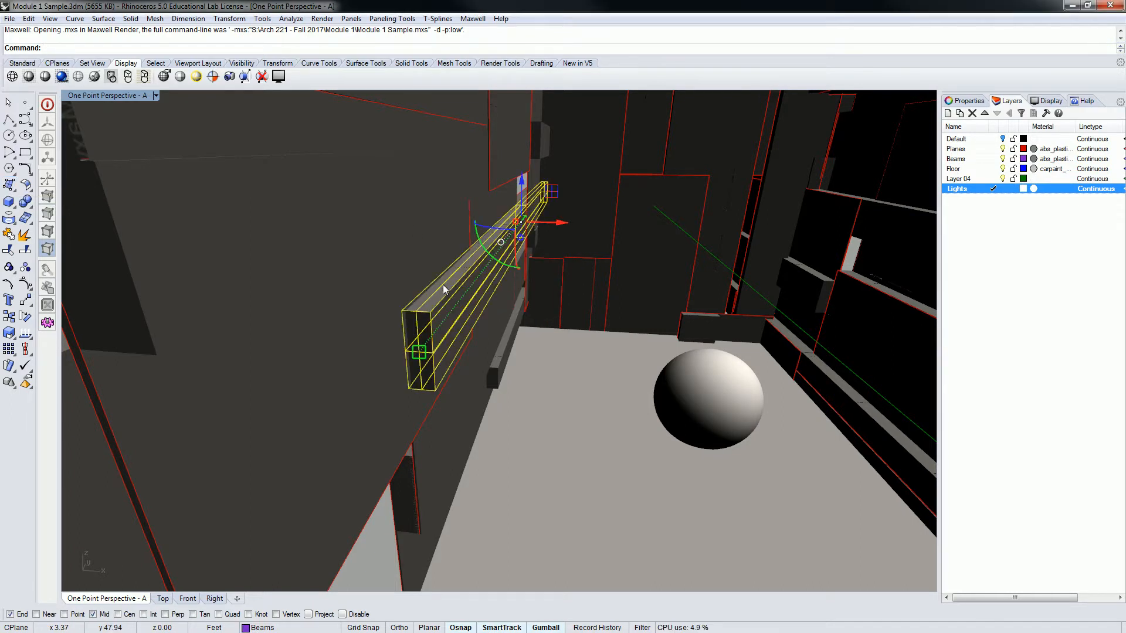
pyautogui.press('Escape')
pyautogui.click(442, 286)
pyautogui.click(443, 285)
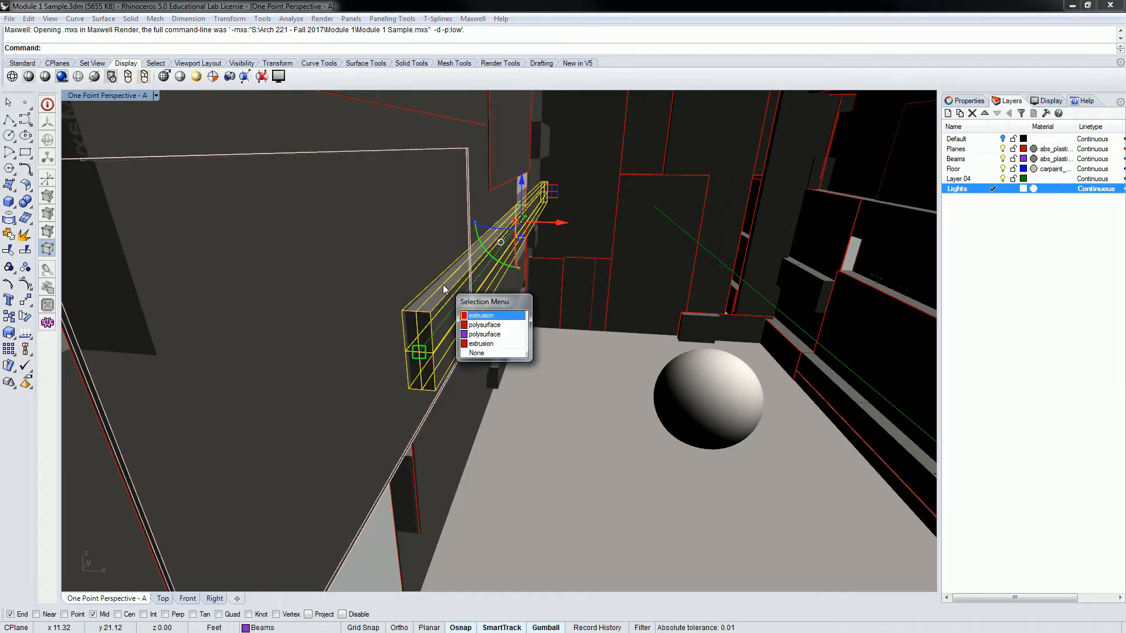
pyautogui.click(485, 335)
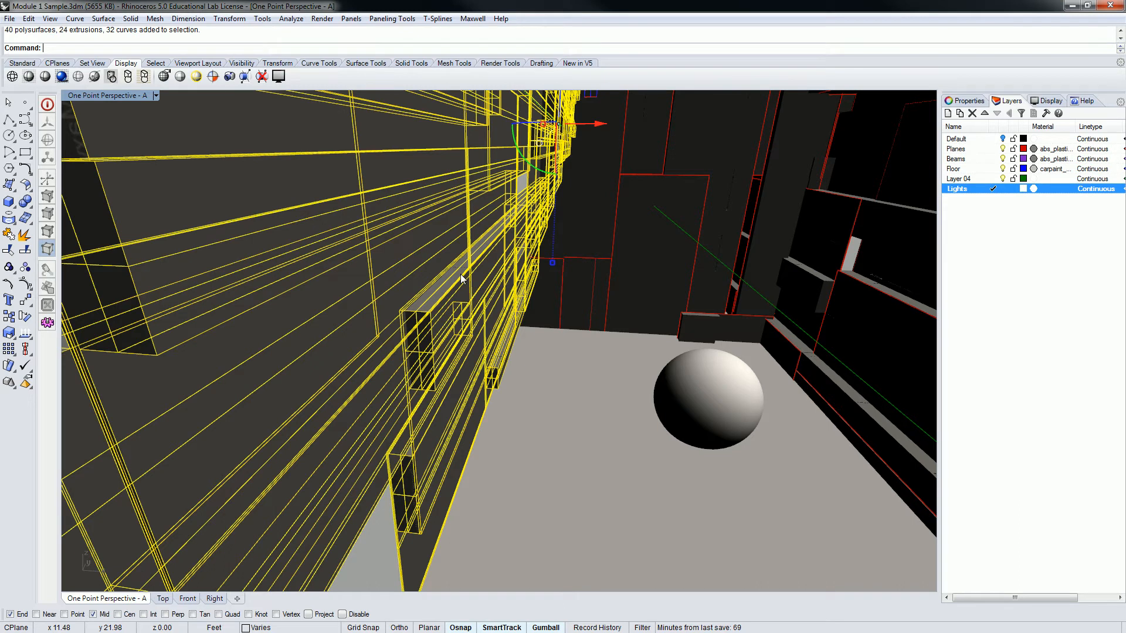
pyautogui.press('Escape')
pyautogui.click(443, 285)
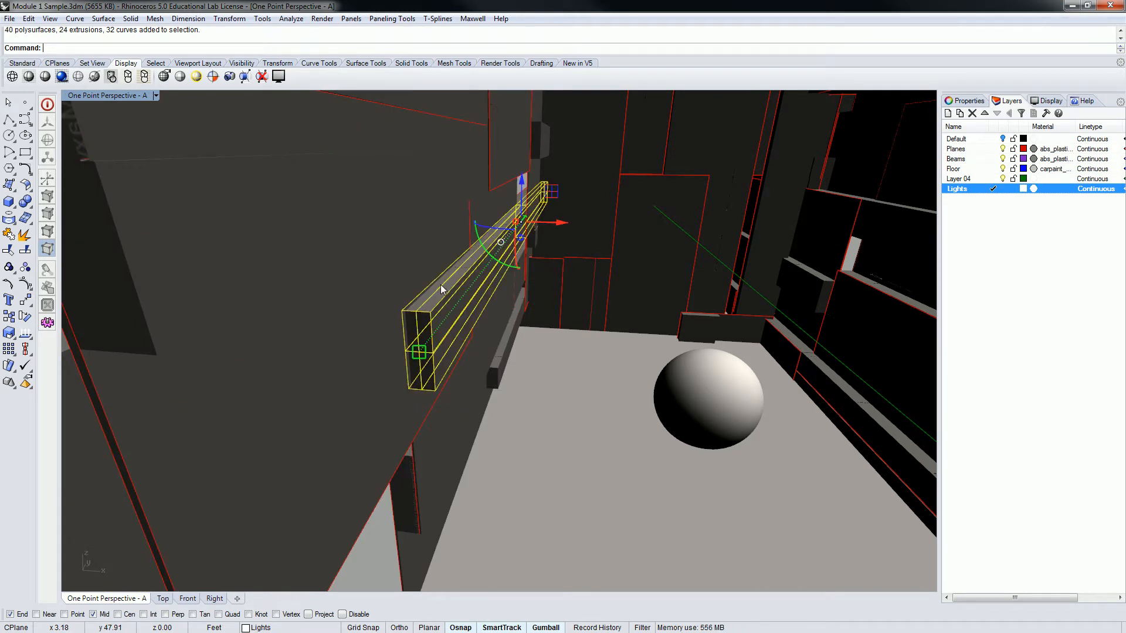
pyautogui.scroll(8, 512, 204)
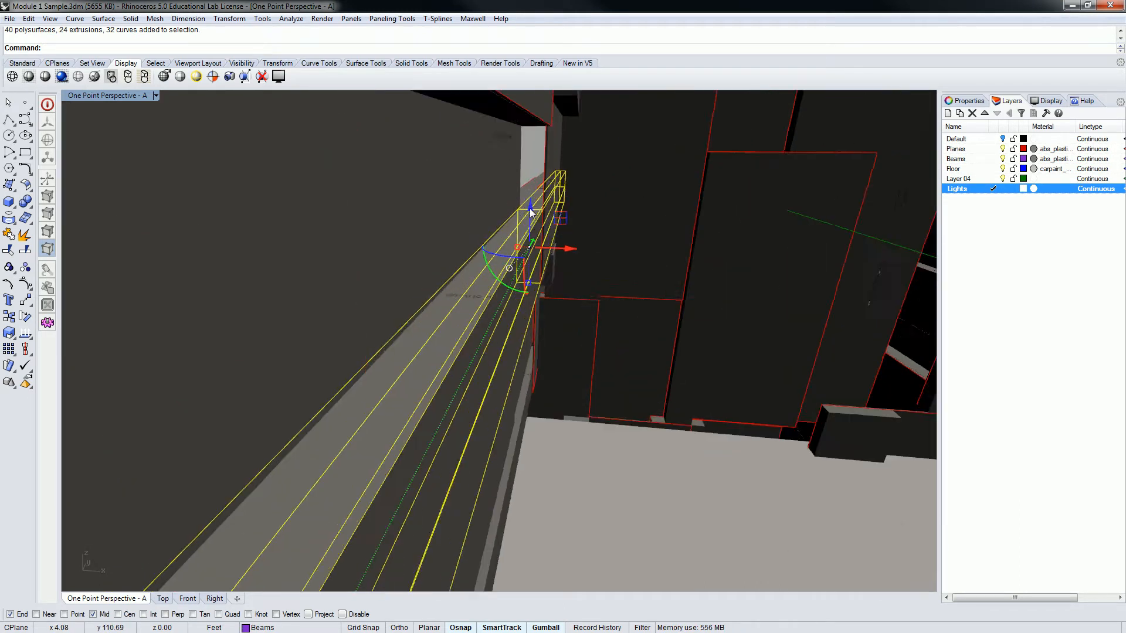
pyautogui.press('Escape')
pyautogui.click(539, 206)
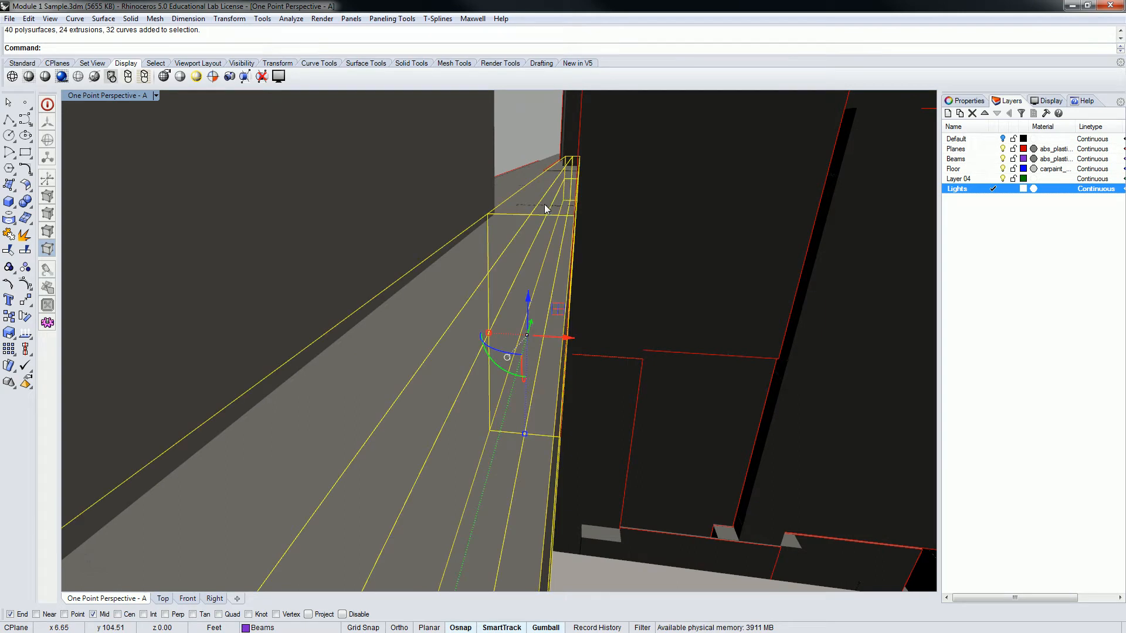
pyautogui.keyDown('shift'); pyautogui.click(538, 207); pyautogui.keyUp('shift')
pyautogui.click(523, 132)
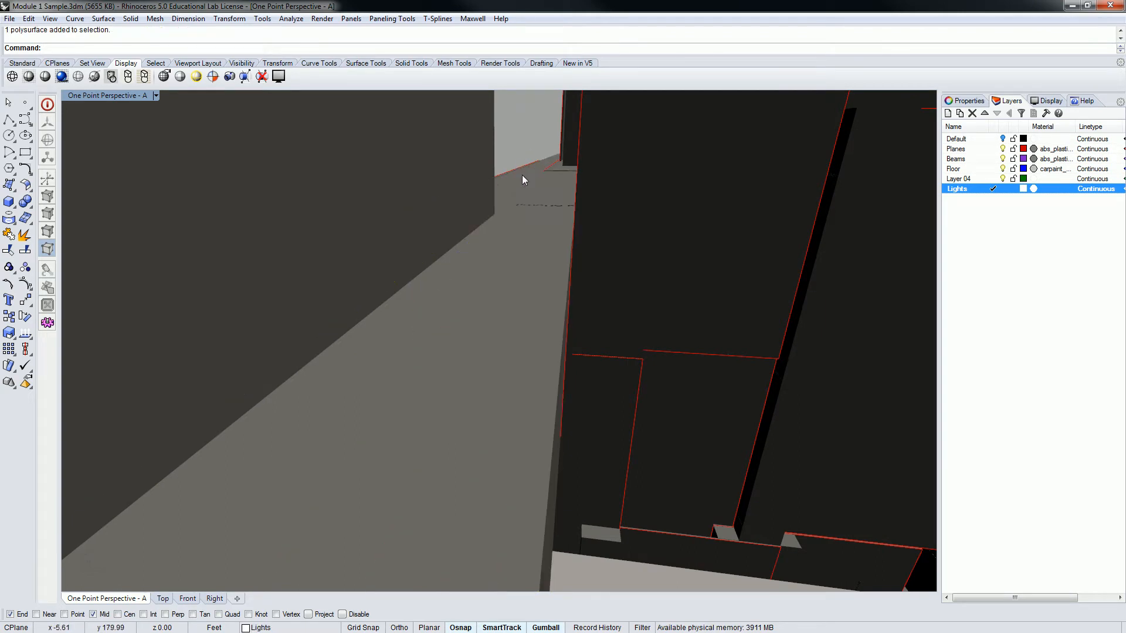
pyautogui.click(523, 175)
pyautogui.press('Escape')
# Create a surface from four corner points over the top face of the projecting side-wall beam
pyautogui.scroll(-8, 514, 260)
pyautogui.keyDown('shift'); pyautogui.moveTo(514, 260); pyautogui.dragTo(520, 252, button='right'); pyautogui.keyUp('shift')
pyautogui.scroll(-6, 522, 247)
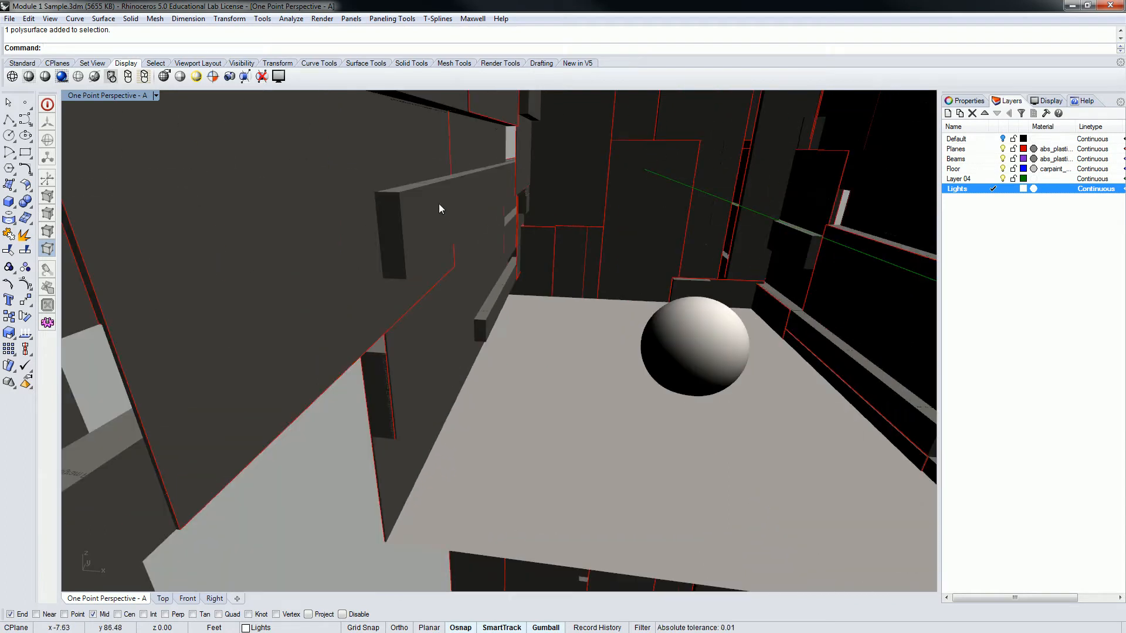
pyautogui.moveTo(464, 193); pyautogui.dragTo(476, 245, button='right')
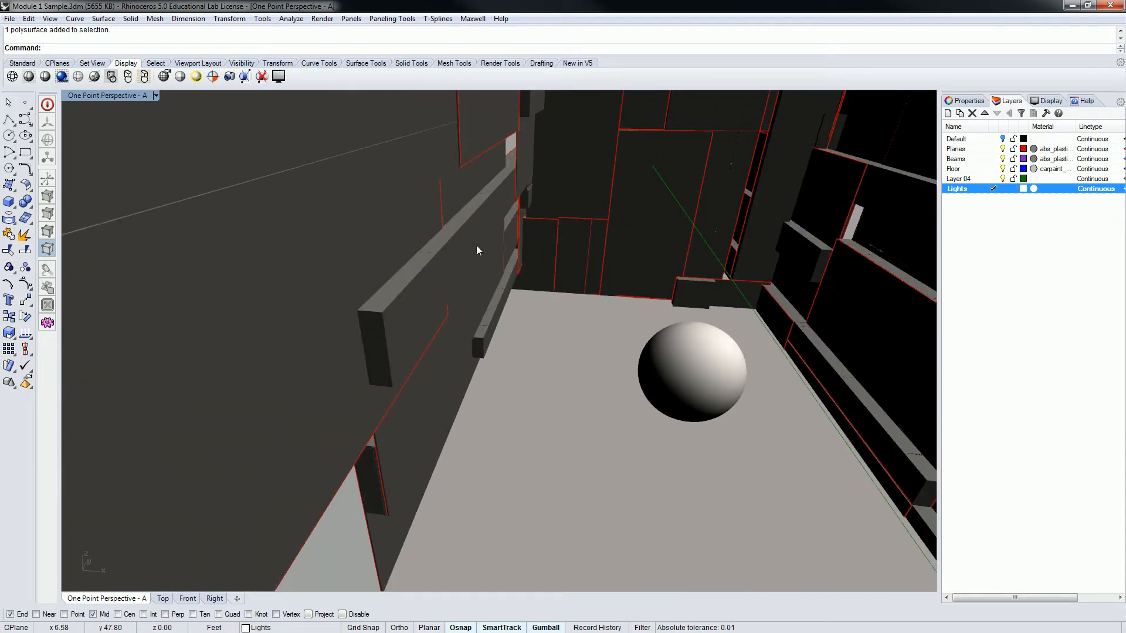
pyautogui.click(9, 185)
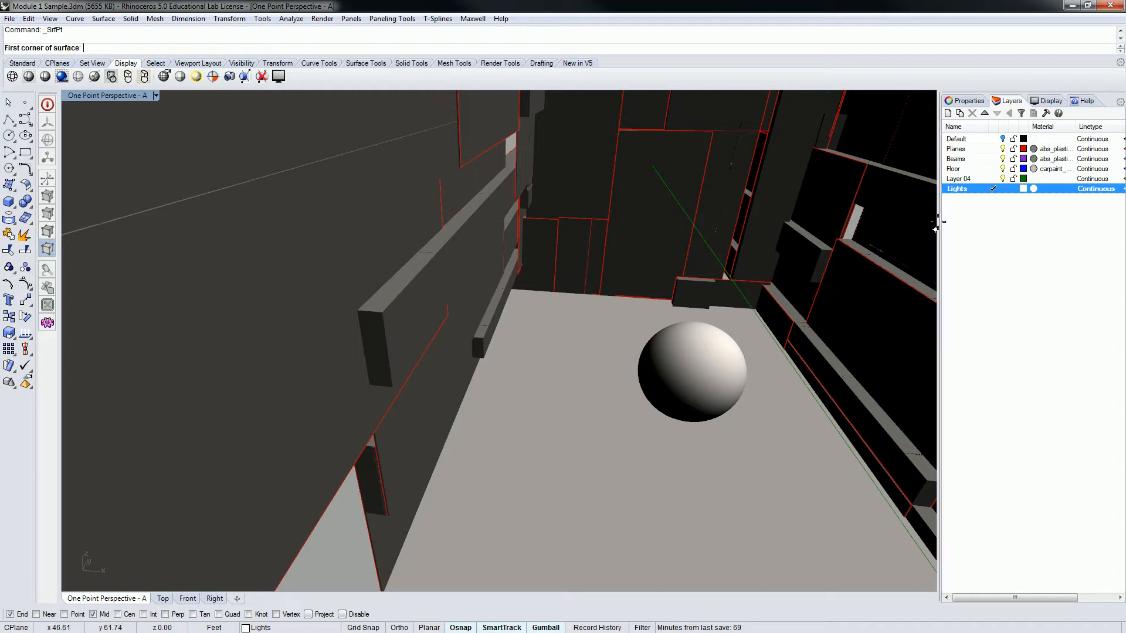
pyautogui.click(353, 310)
pyautogui.click(382, 312)
pyautogui.click(508, 167)
pyautogui.click(508, 167)
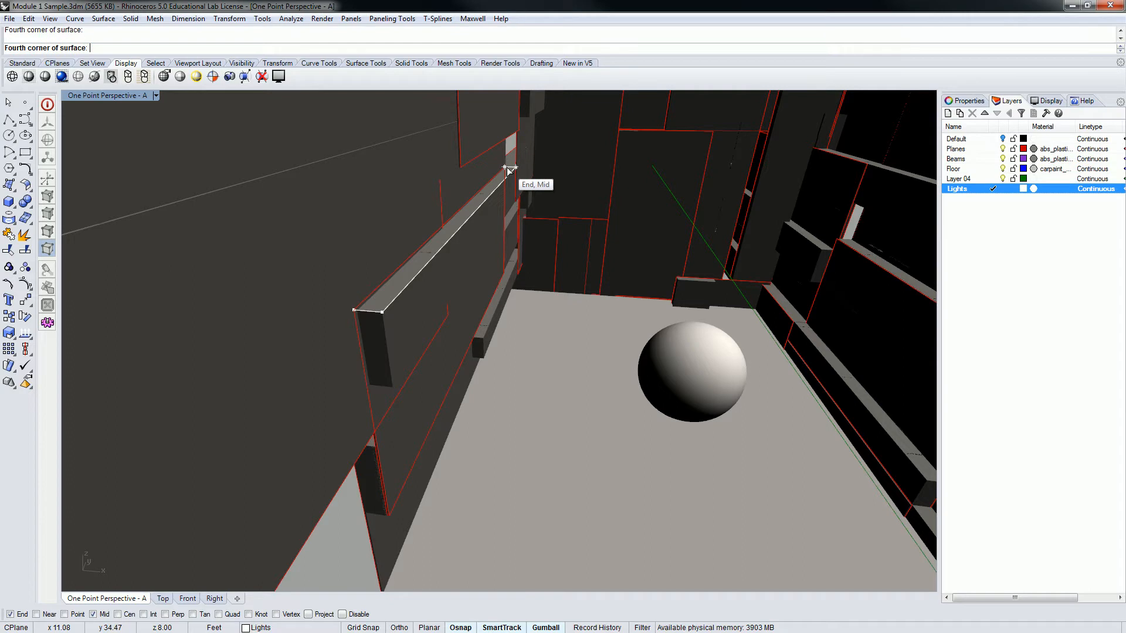
pyautogui.click(453, 228)
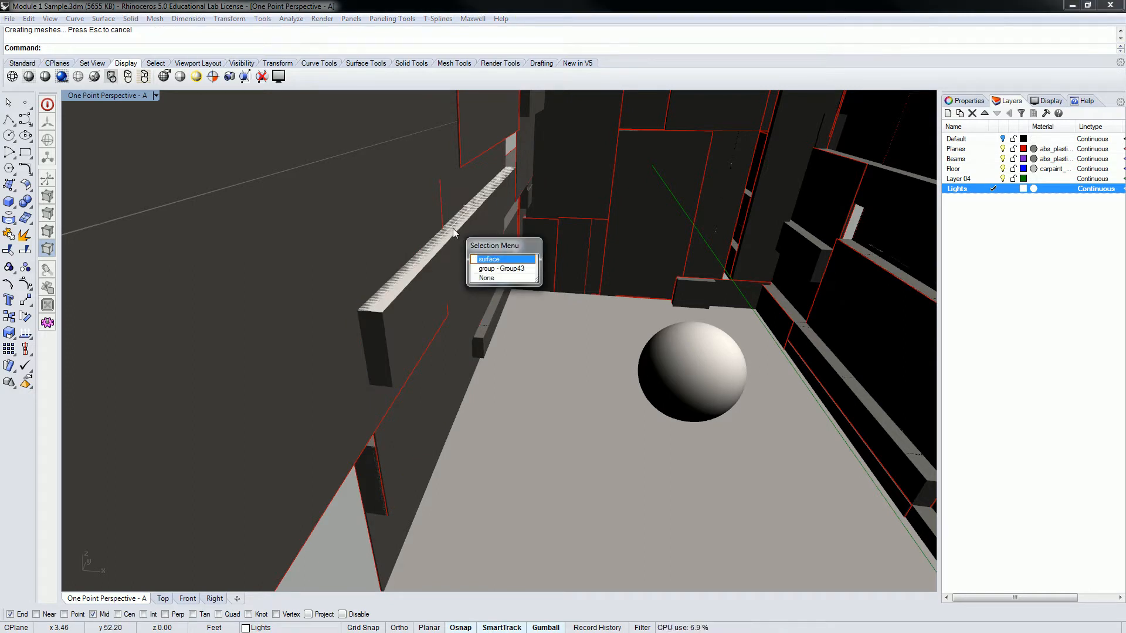
pyautogui.click(494, 260)
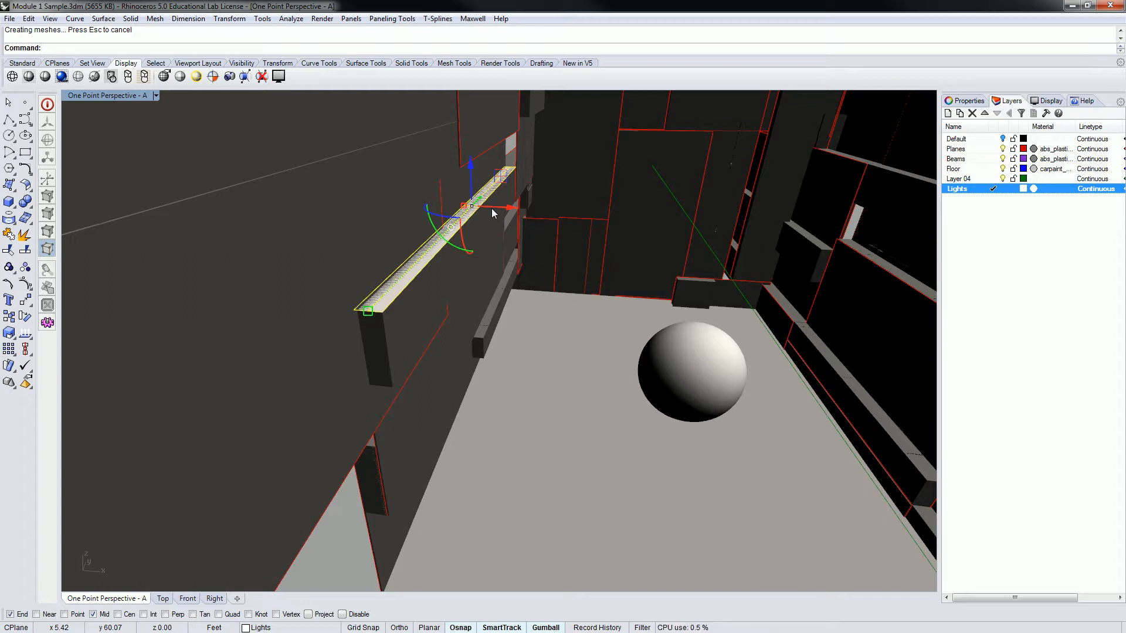
pyautogui.press('Escape')
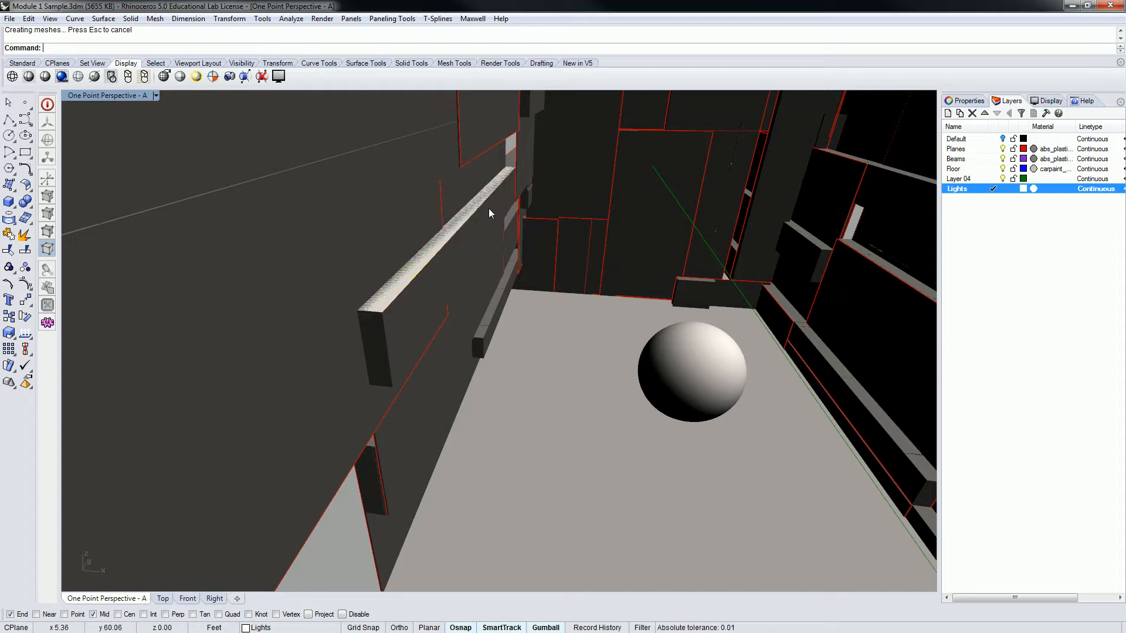
# Select the new light surface on the side-wall beam and raise it vertically by 0.0625 ft off the beam's top face
pyautogui.scroll(3, 535, 280)
pyautogui.moveTo(553, 265)
pyautogui.mouseDown(button='right')
pyautogui.moveTo(538, 256)
pyautogui.moveTo(553, 261)
pyautogui.mouseUp(button='right')
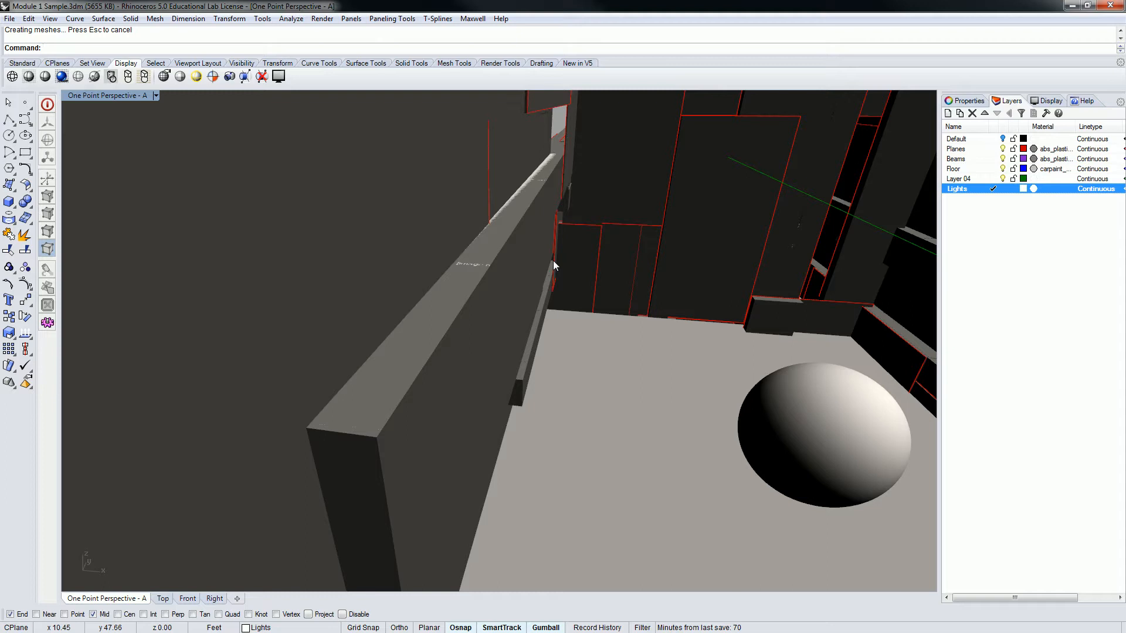
pyautogui.click(511, 210)
pyautogui.click(550, 240)
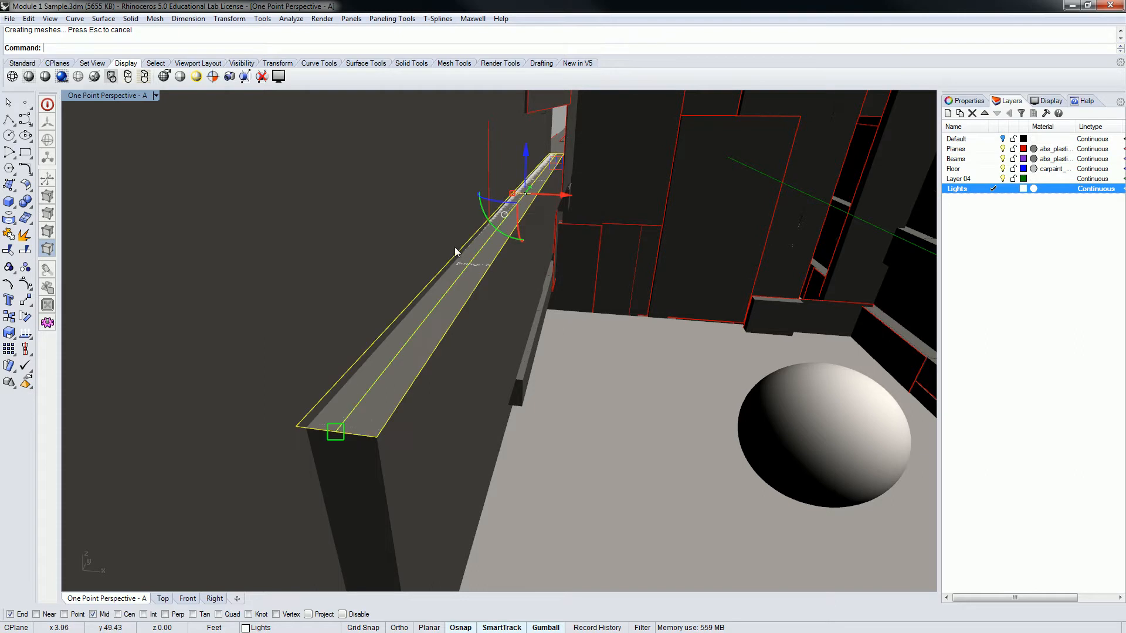
pyautogui.click(526, 153)
pyautogui.write('.0625')
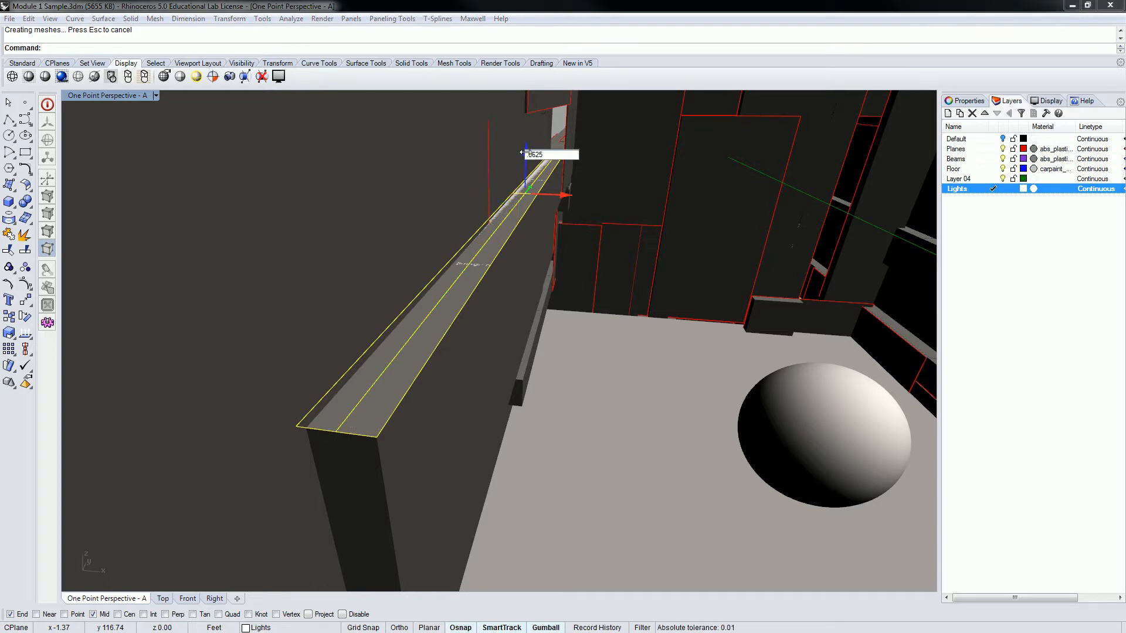
pyautogui.press('Return')
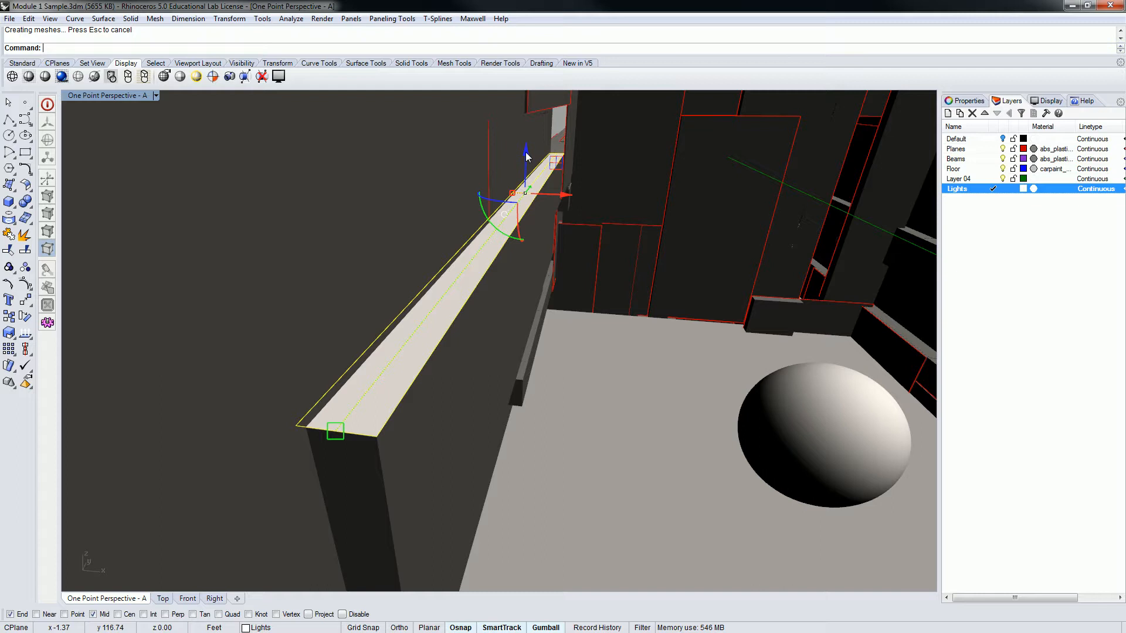
pyautogui.moveTo(528, 156); pyautogui.dragTo(481, 195, button='right')
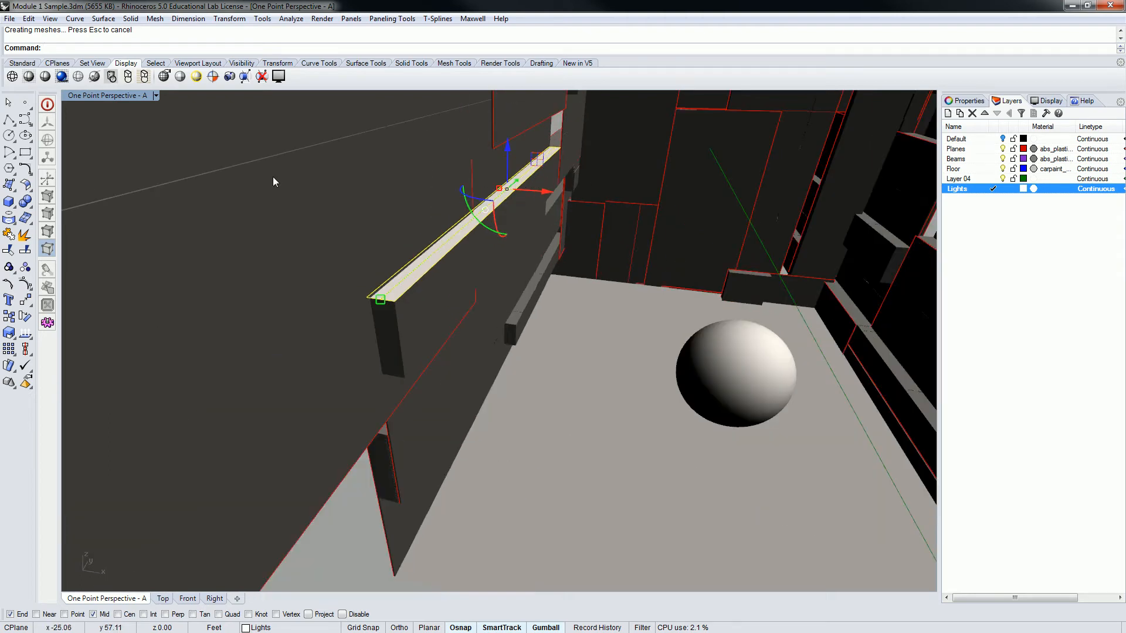
pyautogui.click(9, 186)
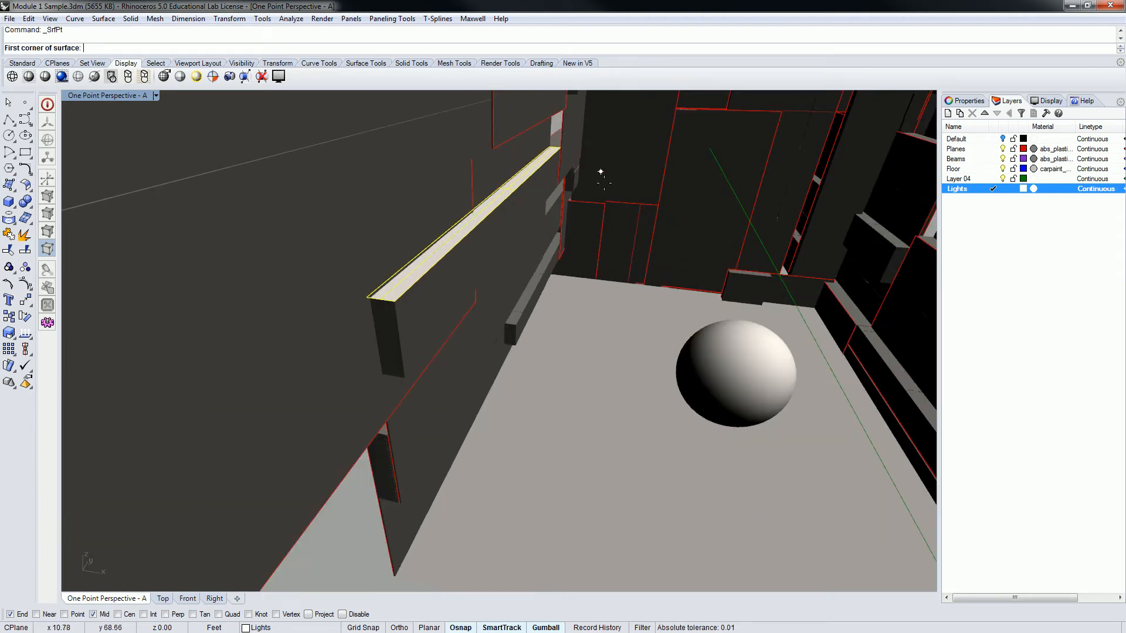
pyautogui.moveTo(601, 171); pyautogui.dragTo(630, 221, button='right')
pyautogui.moveTo(698, 227); pyautogui.dragTo(651, 222, button='right')
pyautogui.press('Escape')
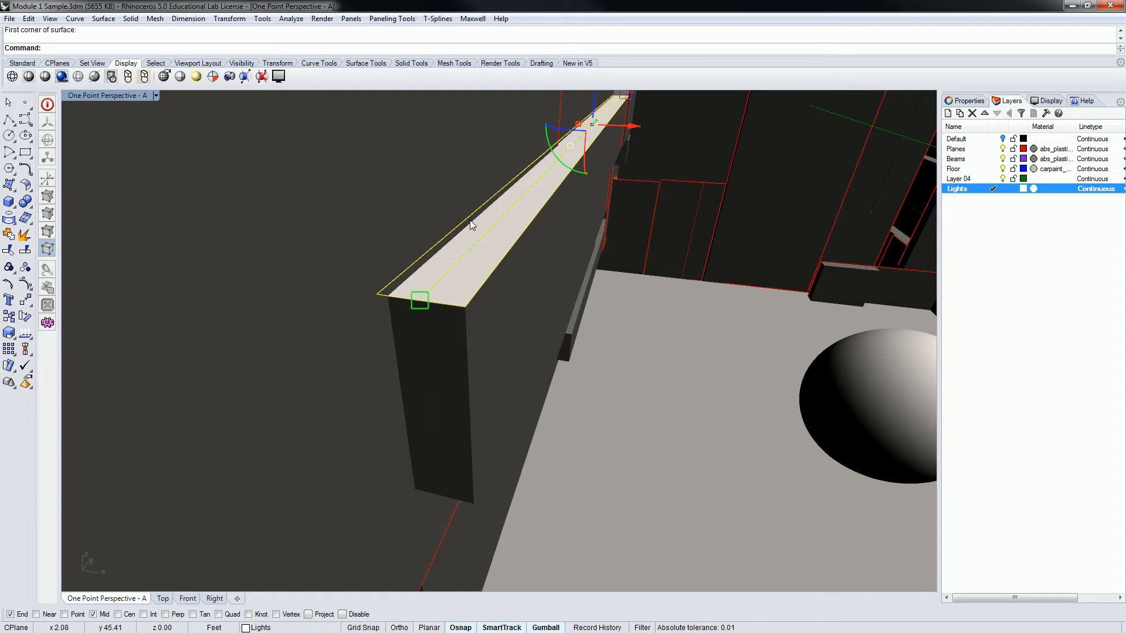
# Try to cover the top face of the upper beam on the opposite wall with a four-corner surface, starting at the beam's far end
pyautogui.moveTo(470, 220); pyautogui.dragTo(639, 252, button='right')
pyautogui.moveTo(639, 252); pyautogui.dragTo(701, 249, button='right')
pyautogui.keyDown('shift'); pyautogui.moveTo(761, 217); pyautogui.dragTo(735, 221, button='right'); pyautogui.keyUp('shift')
pyautogui.scroll(3, 817, 213)
pyautogui.keyDown('shift'); pyautogui.moveTo(817, 213); pyautogui.dragTo(795, 215, button='right'); pyautogui.keyUp('shift')
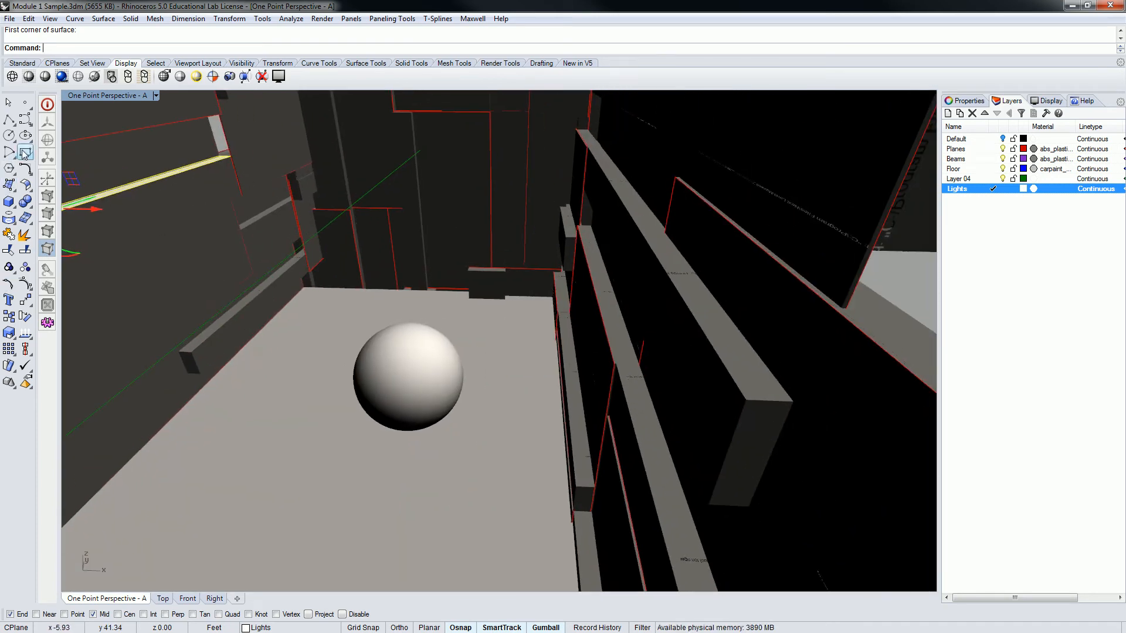
pyautogui.click(10, 185)
pyautogui.click(578, 130)
pyautogui.click(585, 128)
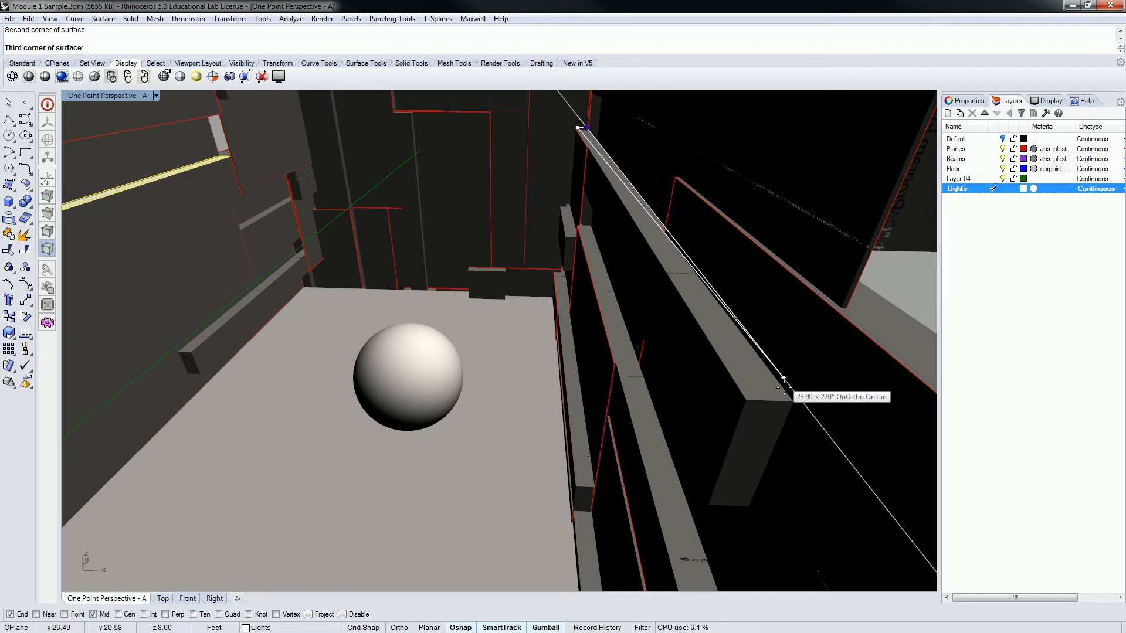
pyautogui.click(800, 401)
pyautogui.click(746, 400)
# Try raising the opposite beam's surface by 0.0625 ft and by a freehand move, and undo both the move and the surface
pyautogui.click(677, 262)
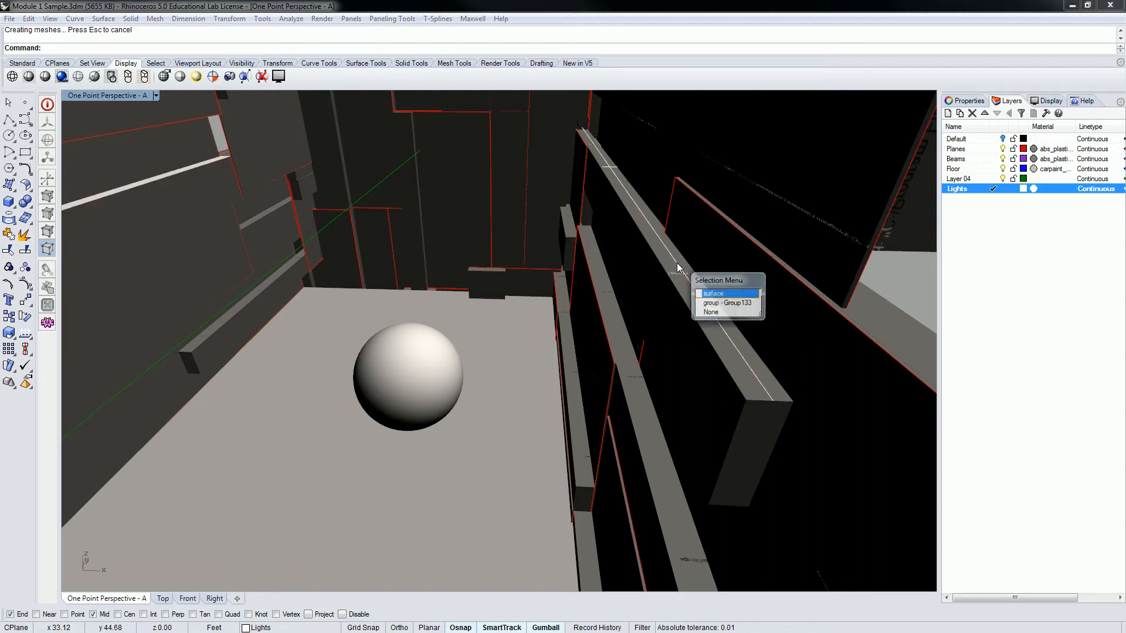
pyautogui.click(713, 293)
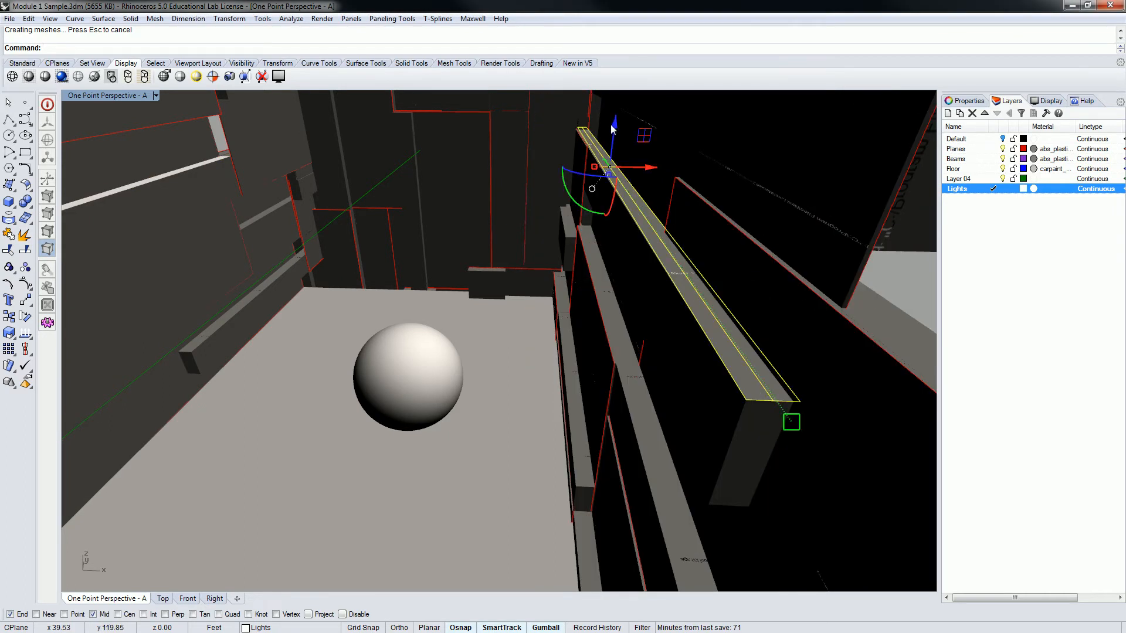
pyautogui.write('0.01')
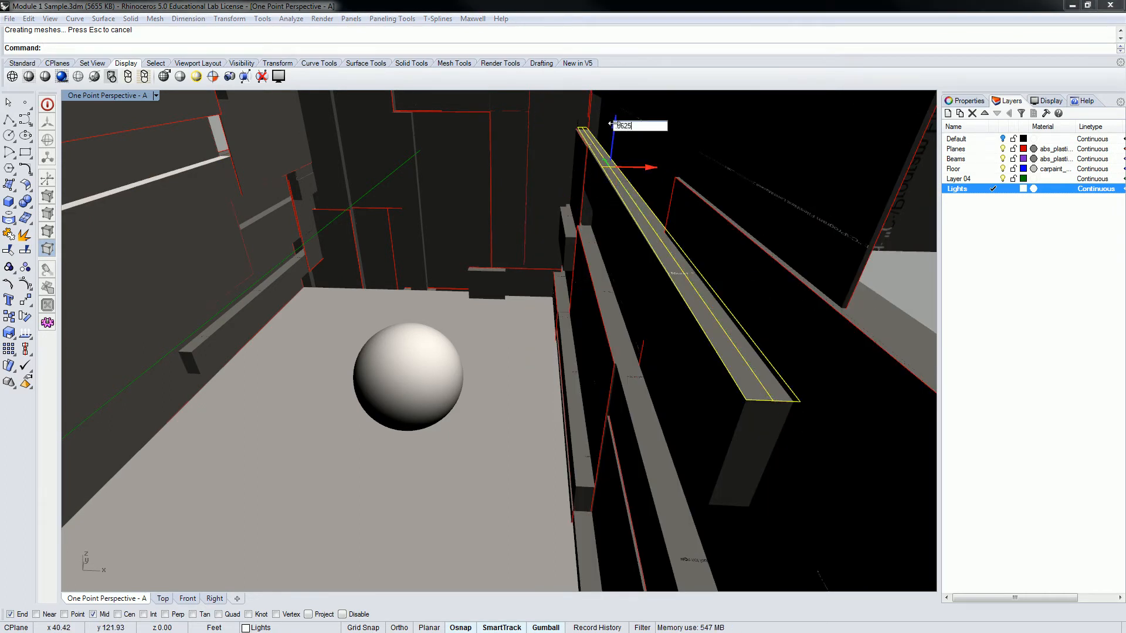
pyautogui.press('Return')
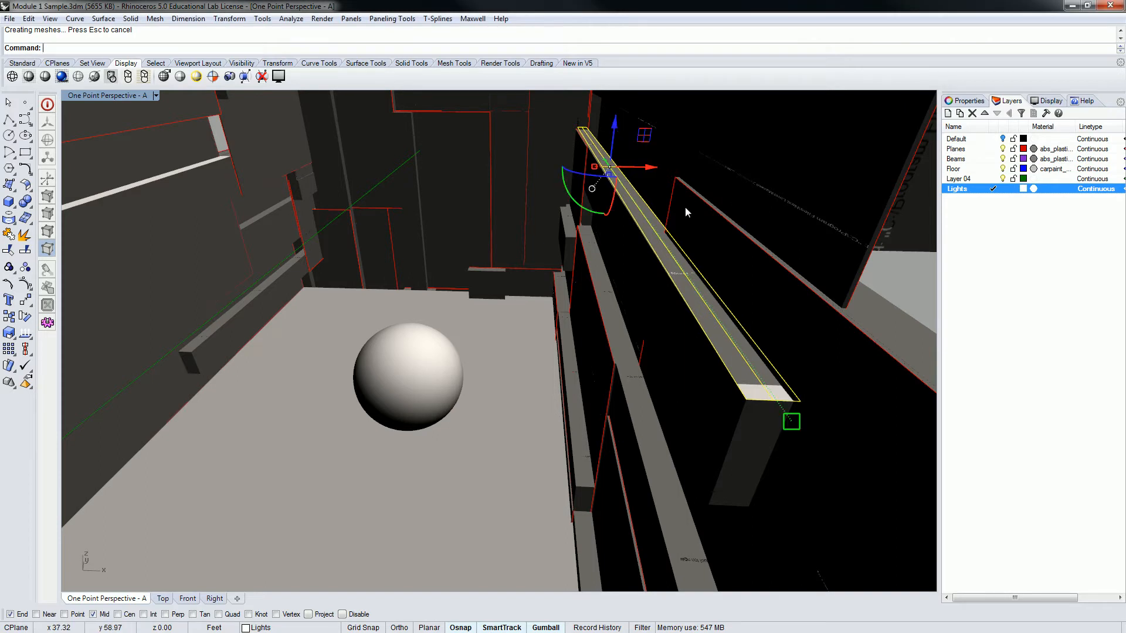
pyautogui.moveTo(618, 129); pyautogui.dragTo(617, 114)
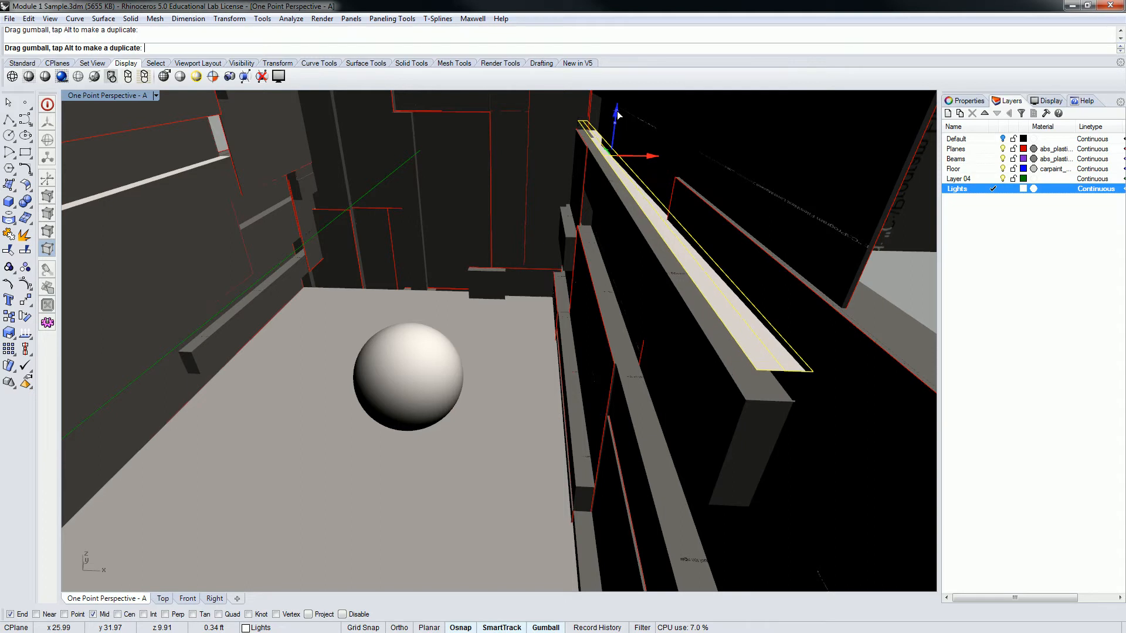
pyautogui.hotkey('ctrl', 'z')
pyautogui.hotkey('ctrl', 'z')
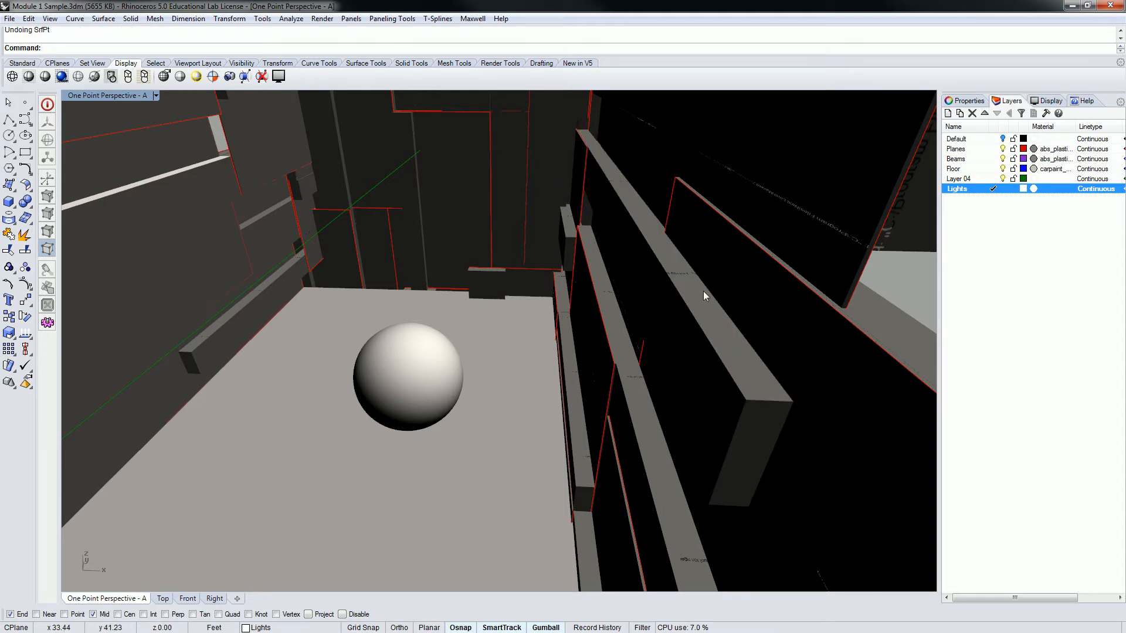
# Create a four-corner surface on top of the opposite wall's upper beam, starting at its near inner corner
pyautogui.click(22, 172)
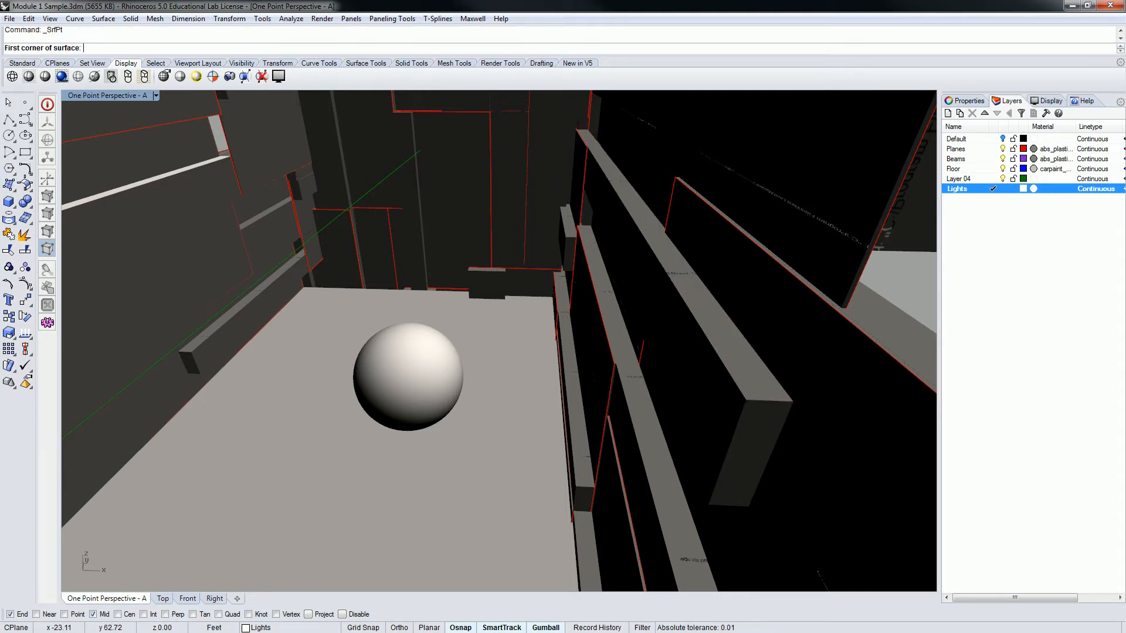
pyautogui.click(746, 400)
pyautogui.moveTo(596, 188); pyautogui.dragTo(604, 157, button='right')
pyautogui.click(601, 154)
pyautogui.click(615, 151)
pyautogui.moveTo(724, 244); pyautogui.dragTo(800, 316, button='right')
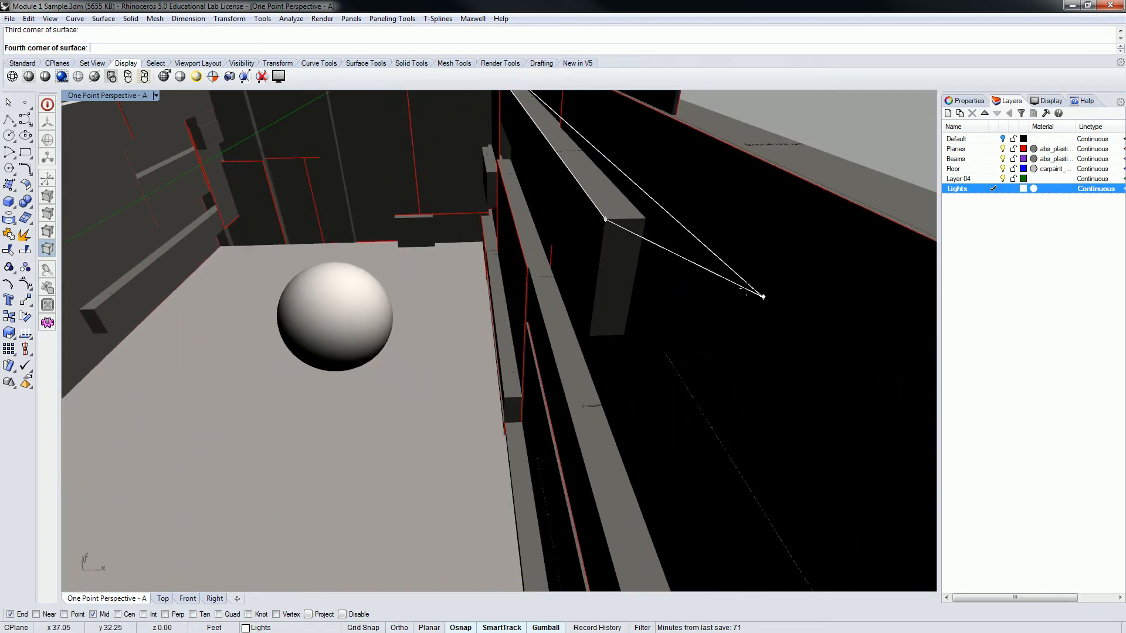
pyautogui.click(647, 219)
# Select the surface on the opposite wall's beam and raise it vertically by 0.0625 ft
pyautogui.scroll(-3, 643, 220)
pyautogui.scroll(4, 645, 223)
pyautogui.scroll(-3, 662, 272)
pyautogui.click(657, 262)
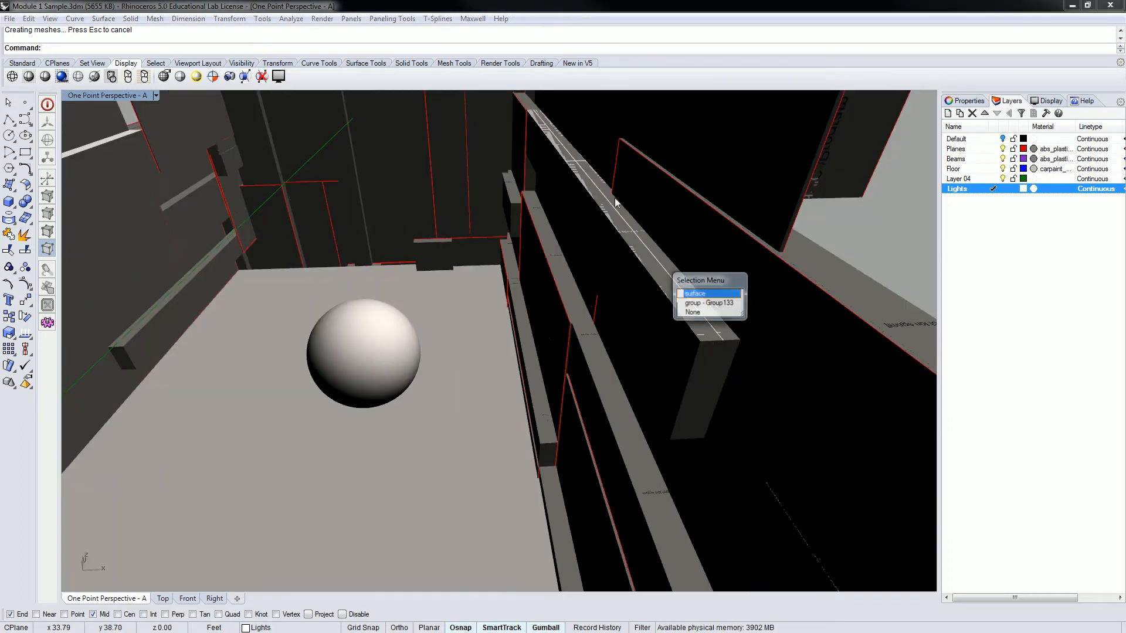
pyautogui.click(697, 295)
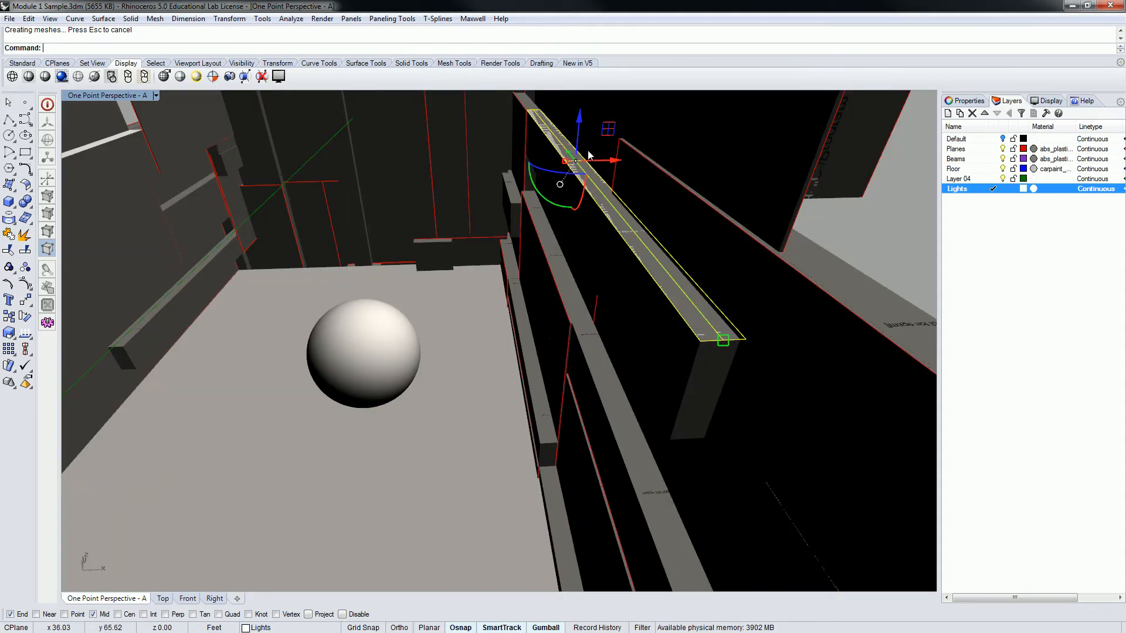
pyautogui.click(579, 117)
pyautogui.write('.00001')
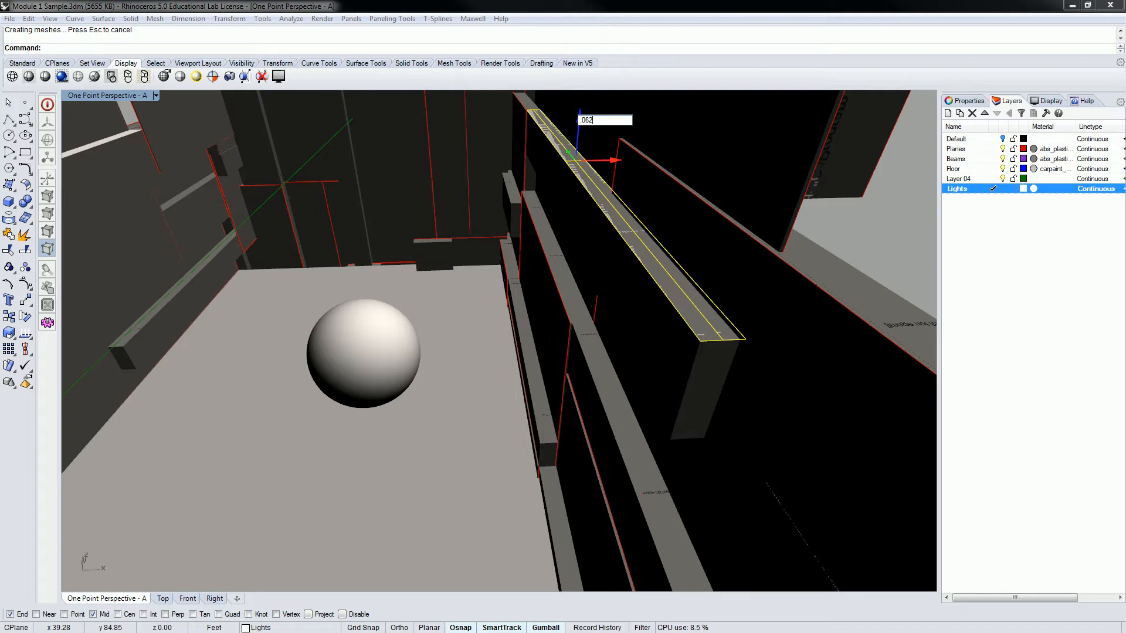
pyautogui.press('Return')
# Select the light surfaces above both beams and place a duplicate of the pair vertically down at the beams' undersides
pyautogui.keyDown('shift'); pyautogui.moveTo(593, 272); pyautogui.dragTo(621, 280, button='right'); pyautogui.keyUp('shift')
pyautogui.scroll(-5, 621, 280)
pyautogui.keyDown('shift'); pyautogui.moveTo(528, 248); pyautogui.dragTo(550, 246, button='right'); pyautogui.keyUp('shift')
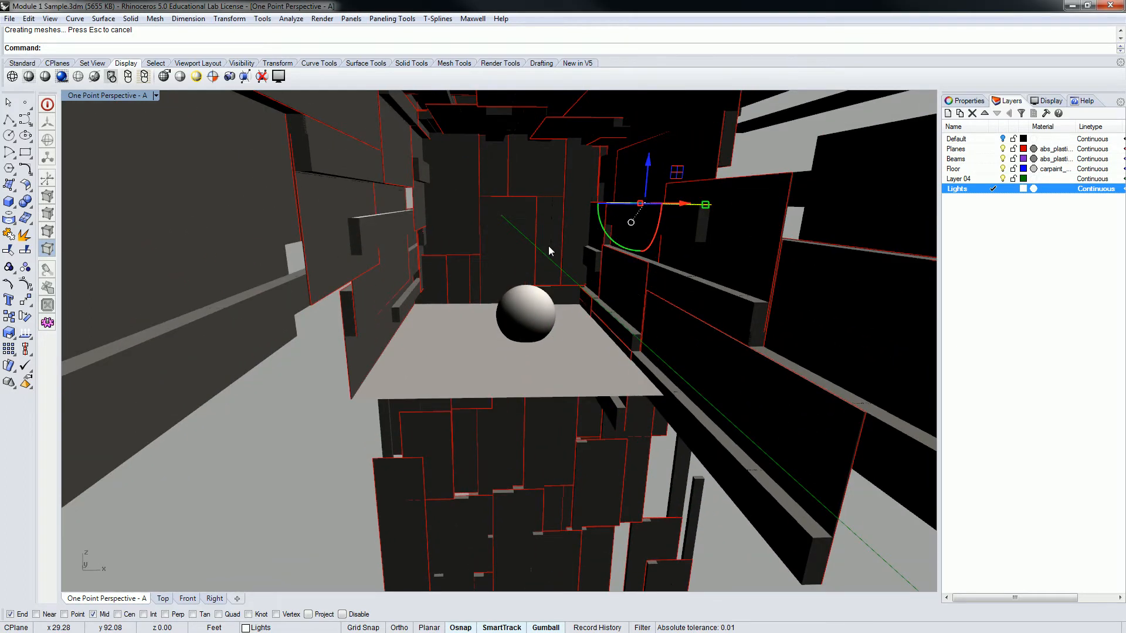
pyautogui.keyDown('shift'); pyautogui.moveTo(610, 207); pyautogui.dragTo(600, 226, button='right'); pyautogui.keyUp('shift')
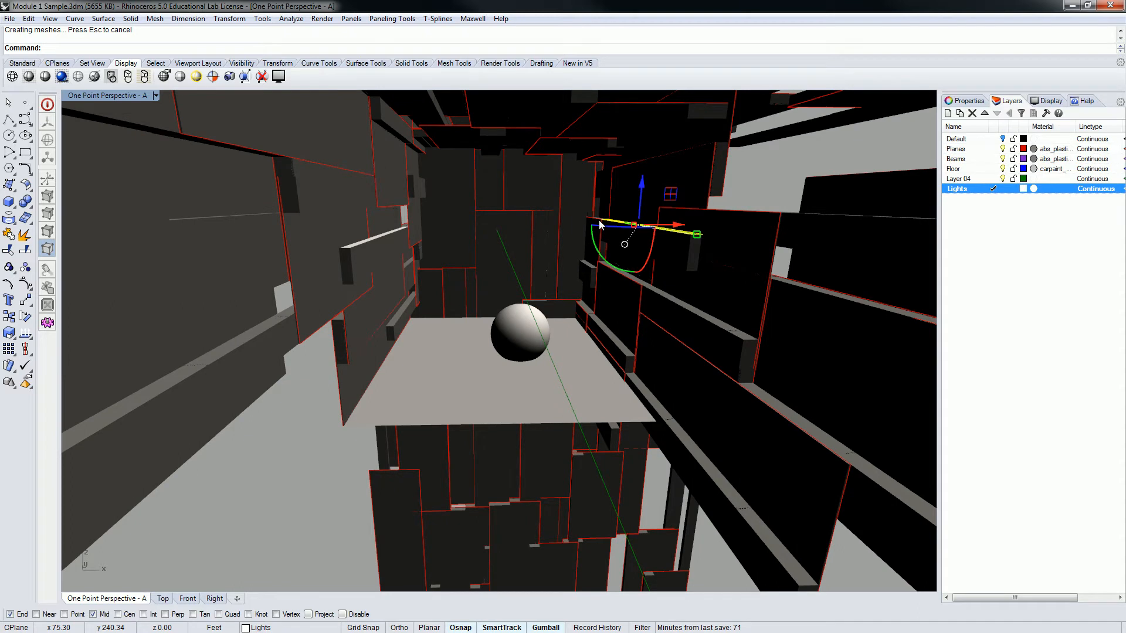
pyautogui.moveTo(506, 215); pyautogui.dragTo(505, 228, button='right')
pyautogui.scroll(3, 462, 235)
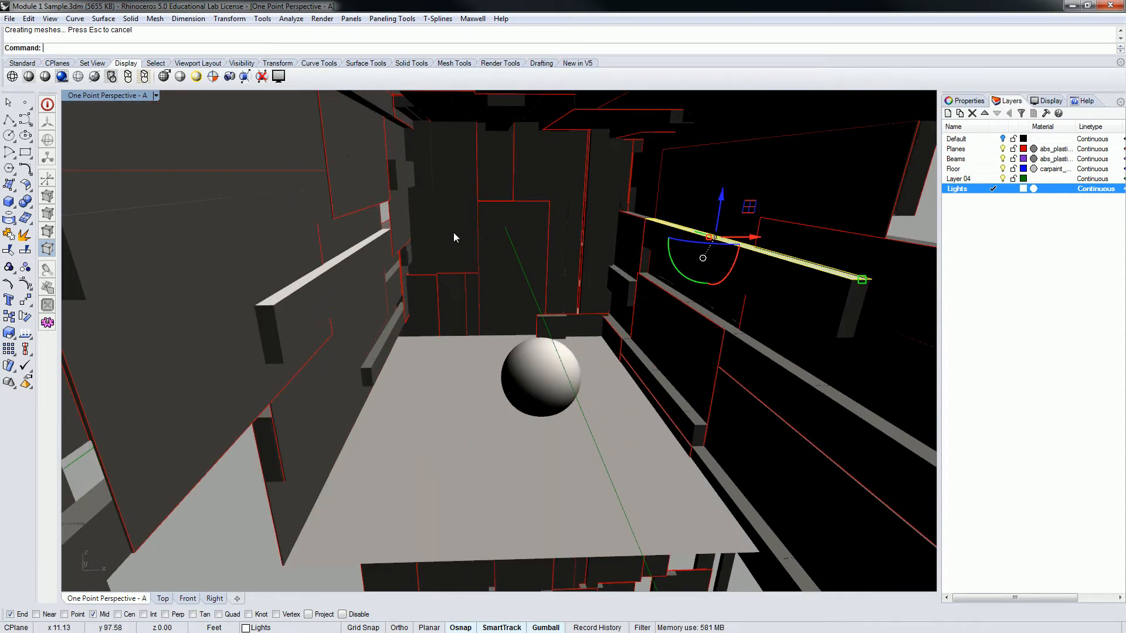
pyautogui.click(361, 258)
pyautogui.click(413, 288)
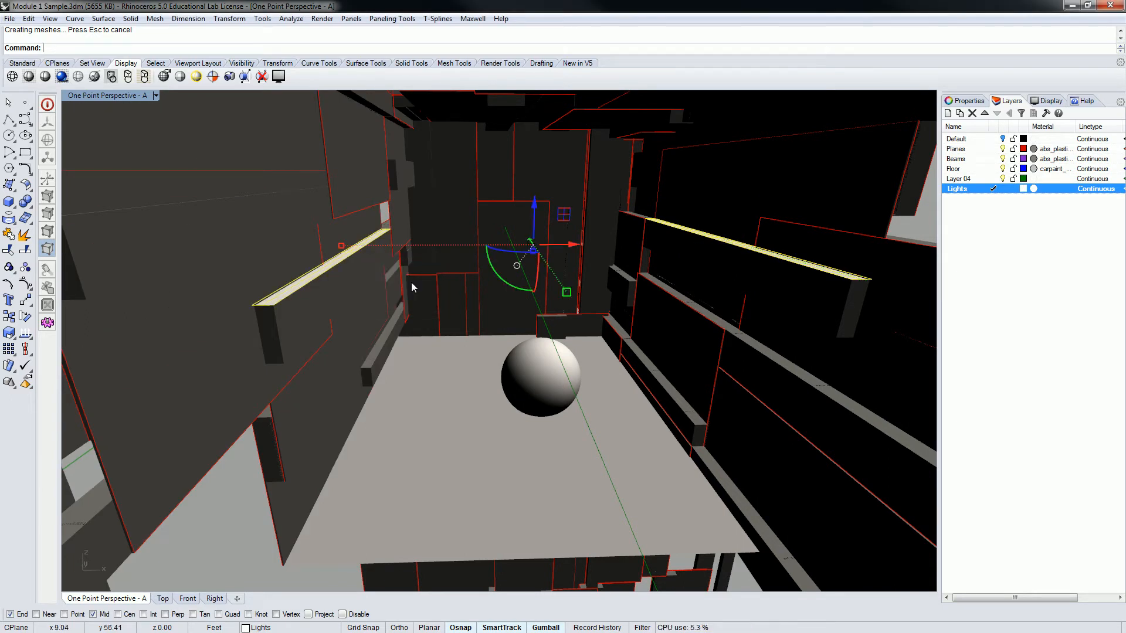
pyautogui.moveTo(535, 209); pyautogui.dragTo(536, 251)
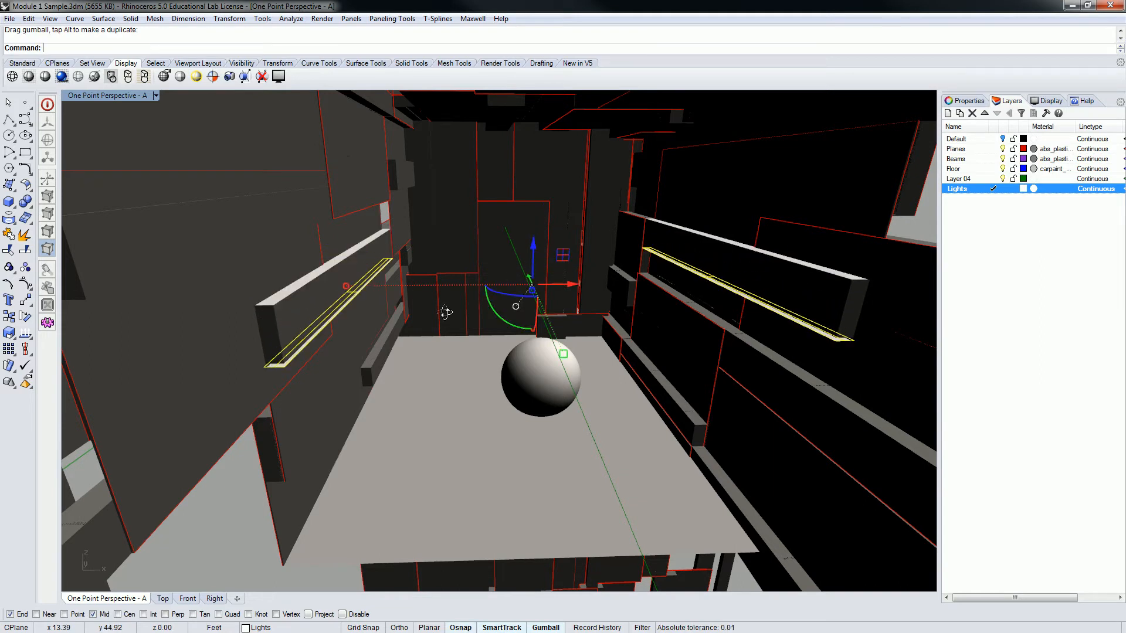
# Adjust the height of the duplicated light surfaces to sit just below the beams, check the gap up close, and clear the selection
pyautogui.moveTo(445, 317); pyautogui.dragTo(424, 281, button='right')
pyautogui.scroll(3, 330, 239)
pyautogui.scroll(4, 445, 284)
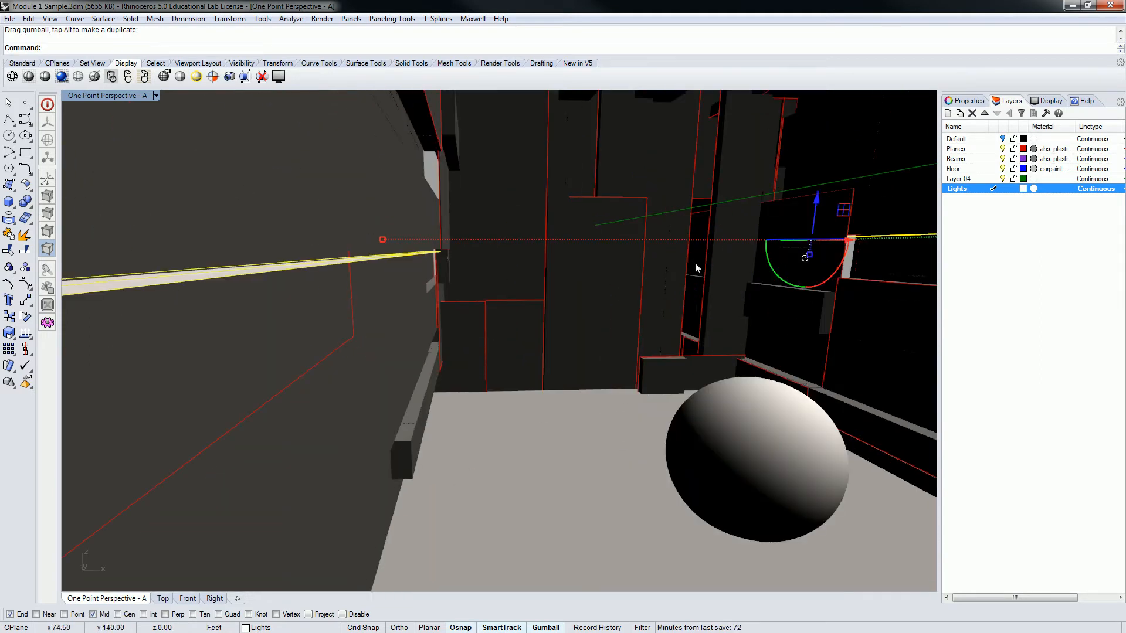
pyautogui.moveTo(817, 201); pyautogui.dragTo(815, 200)
pyautogui.keyDown('shift'); pyautogui.moveTo(315, 239); pyautogui.dragTo(339, 245, button='right'); pyautogui.keyUp('shift')
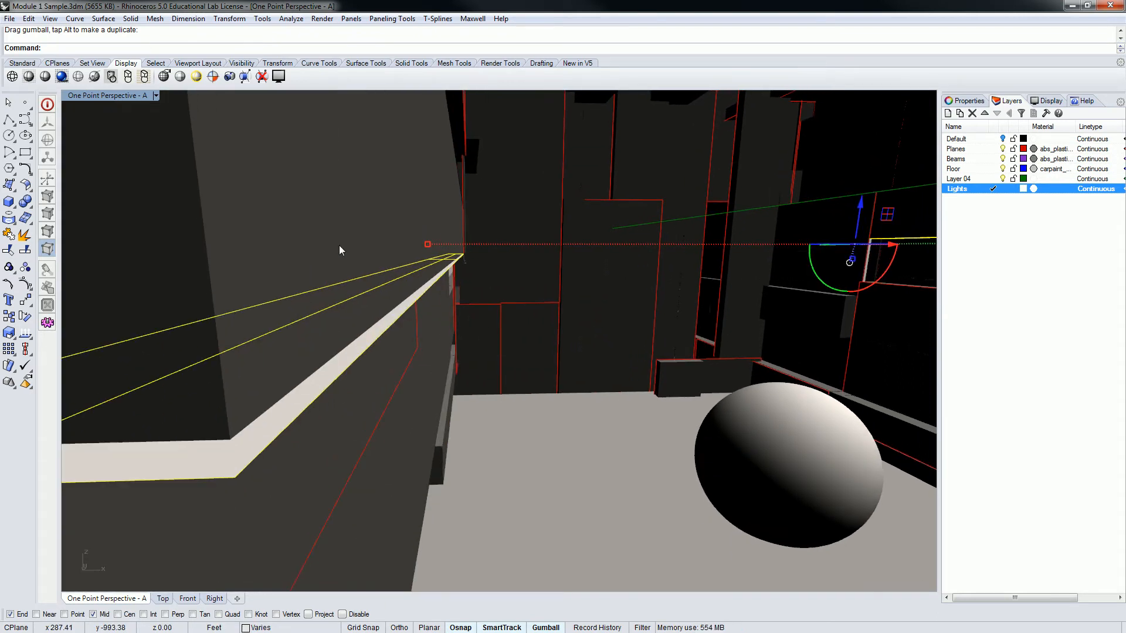
pyautogui.scroll(-3, 343, 277)
pyautogui.moveTo(361, 302); pyautogui.dragTo(354, 303, button='right')
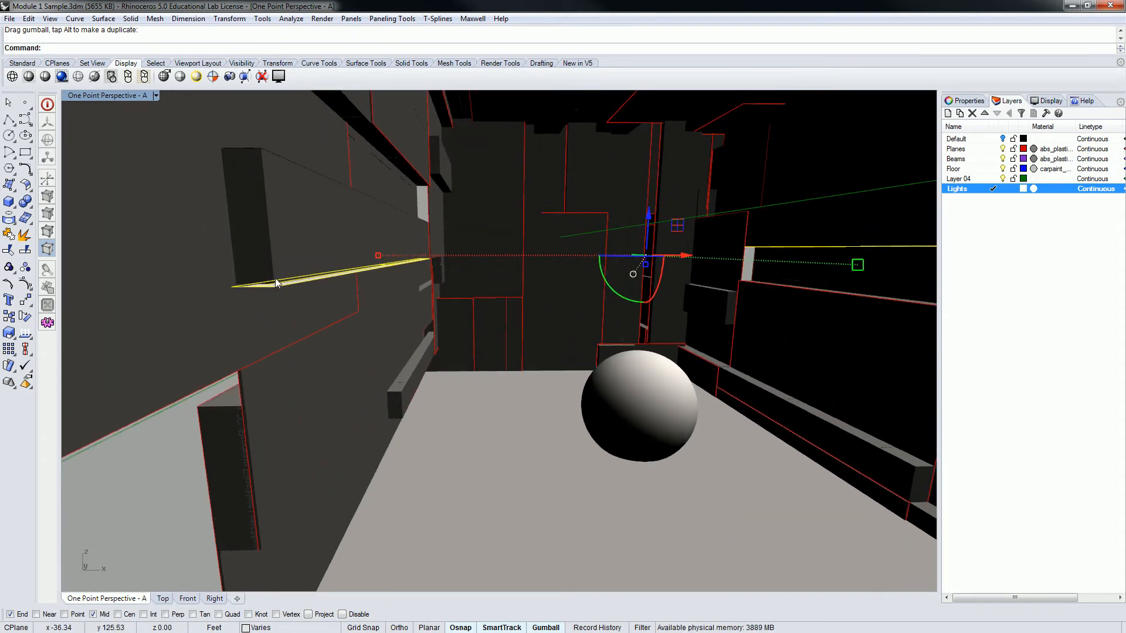
pyautogui.scroll(3, 276, 282)
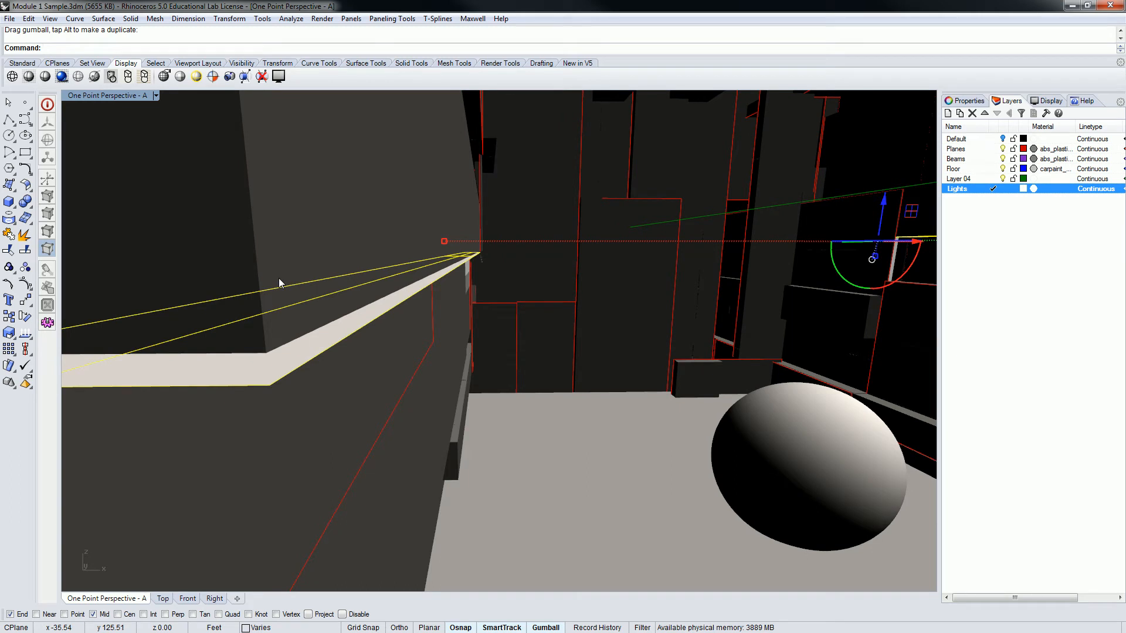
pyautogui.scroll(-5, 352, 302)
pyautogui.keyDown('shift'); pyautogui.moveTo(548, 297); pyautogui.dragTo(397, 277, button='right'); pyautogui.keyUp('shift')
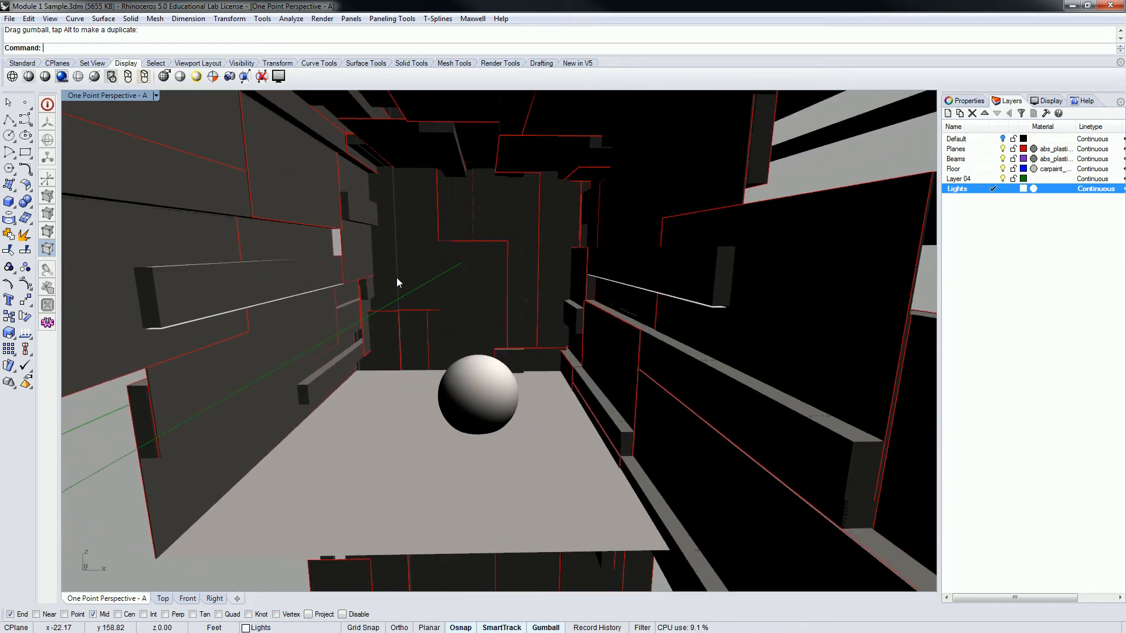
pyautogui.click(712, 307)
pyautogui.press('Escape')
# Select the two light surfaces on top of the beams and examine their normal directions
pyautogui.moveTo(289, 171); pyautogui.dragTo(315, 218, button='right')
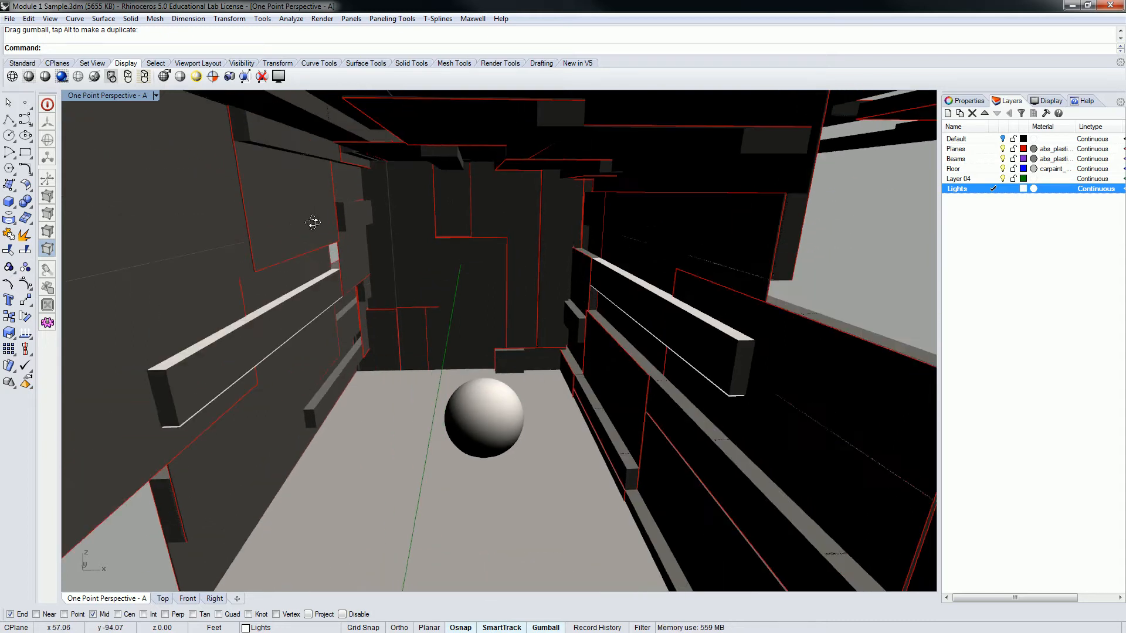
pyautogui.click(291, 314)
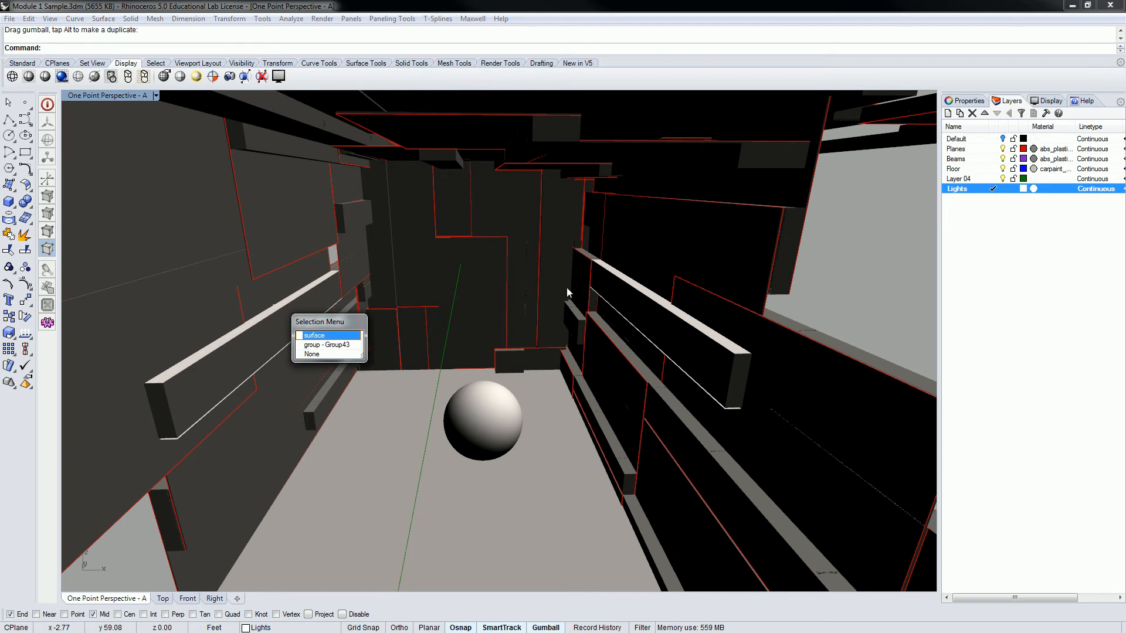
pyautogui.click(322, 339)
pyautogui.keyDown('shift'); pyautogui.click(655, 299); pyautogui.keyUp('shift')
pyautogui.click(707, 329)
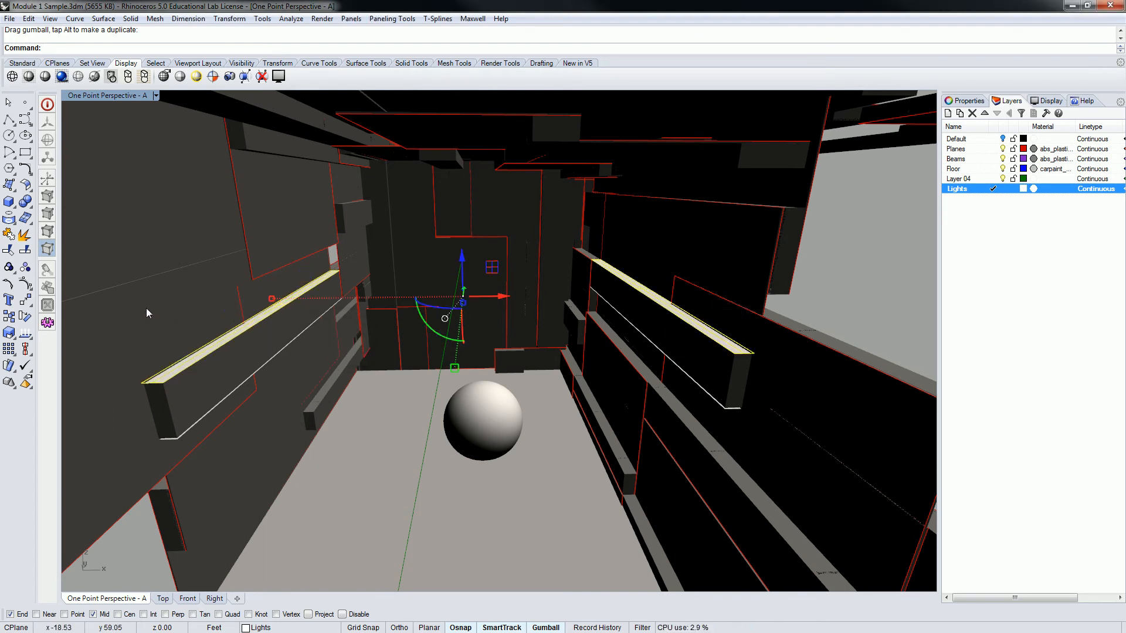
pyautogui.click(25, 335)
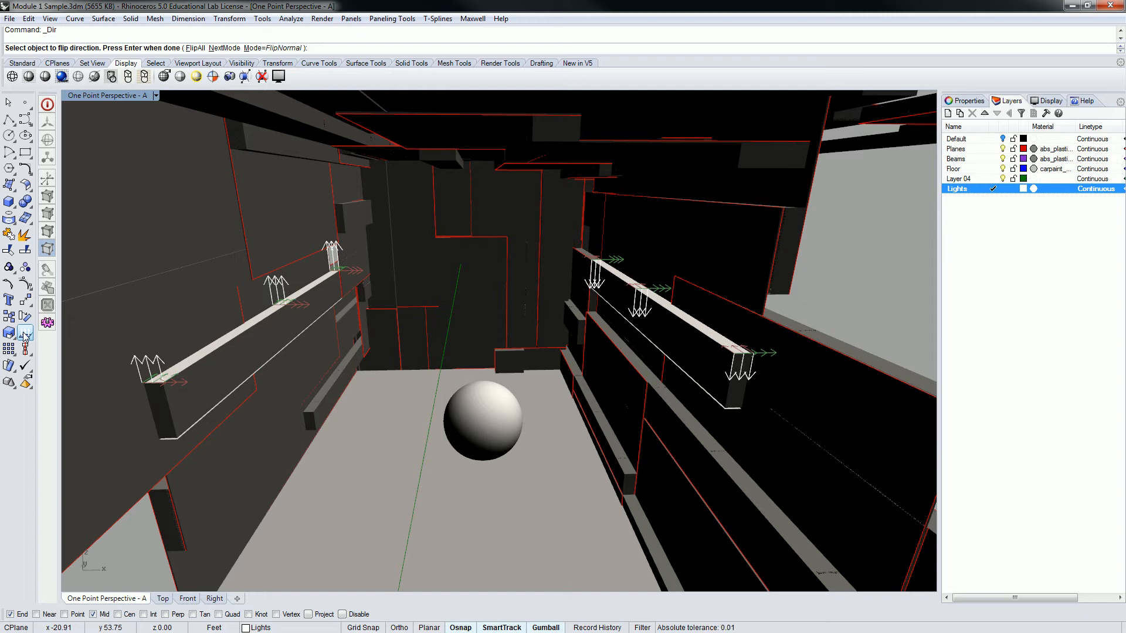
pyautogui.rightClick(680, 315)
# Flip the normal of the light surface on top of the right wall's beam to point upward, and check its direction
pyautogui.click(680, 315)
pyautogui.click(712, 338)
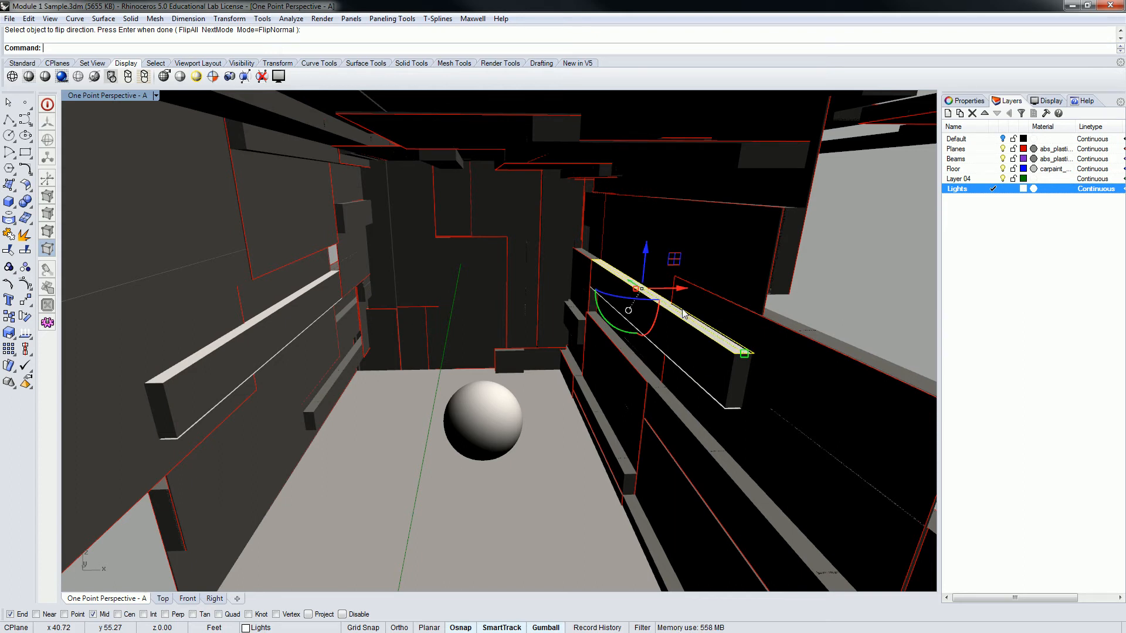
pyautogui.write('flip')
pyautogui.press('Return')
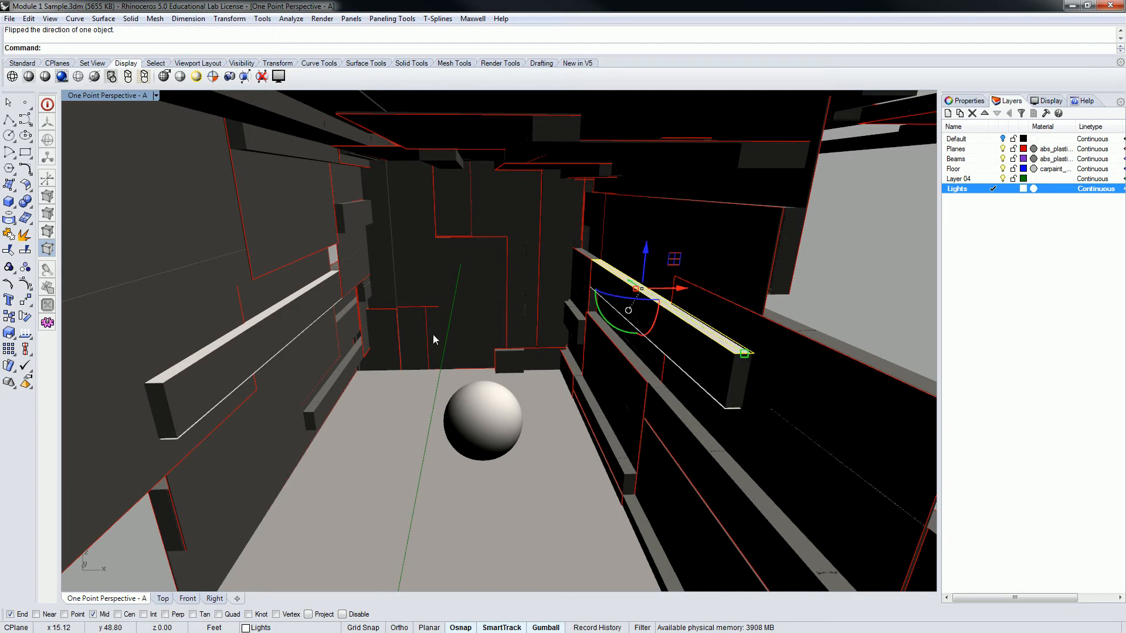
pyautogui.click(25, 333)
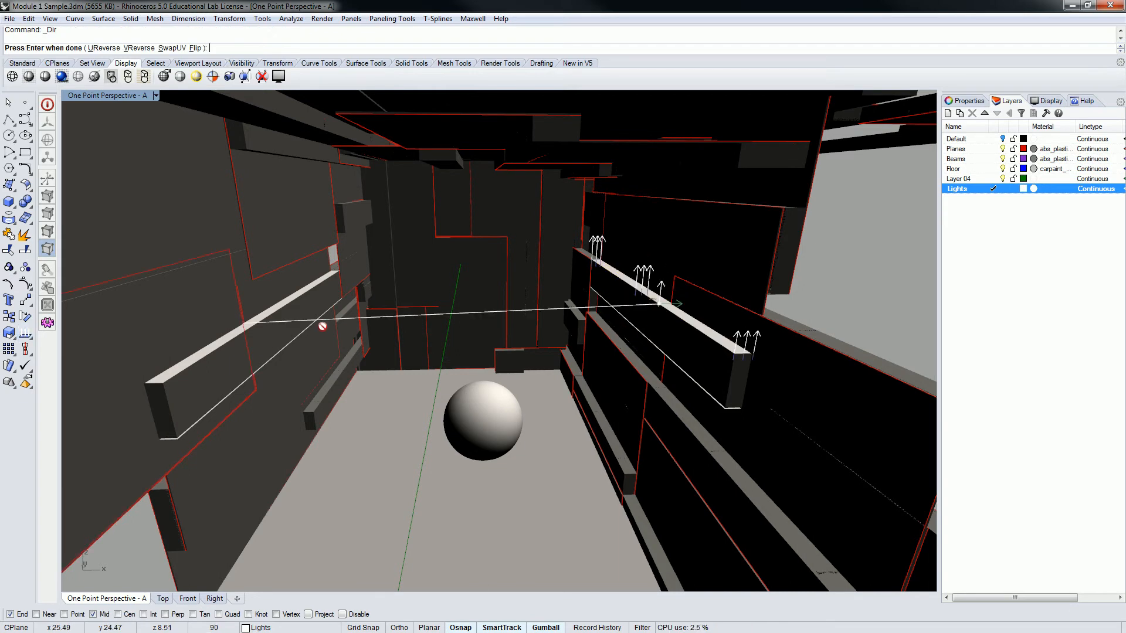
pyautogui.click(196, 51)
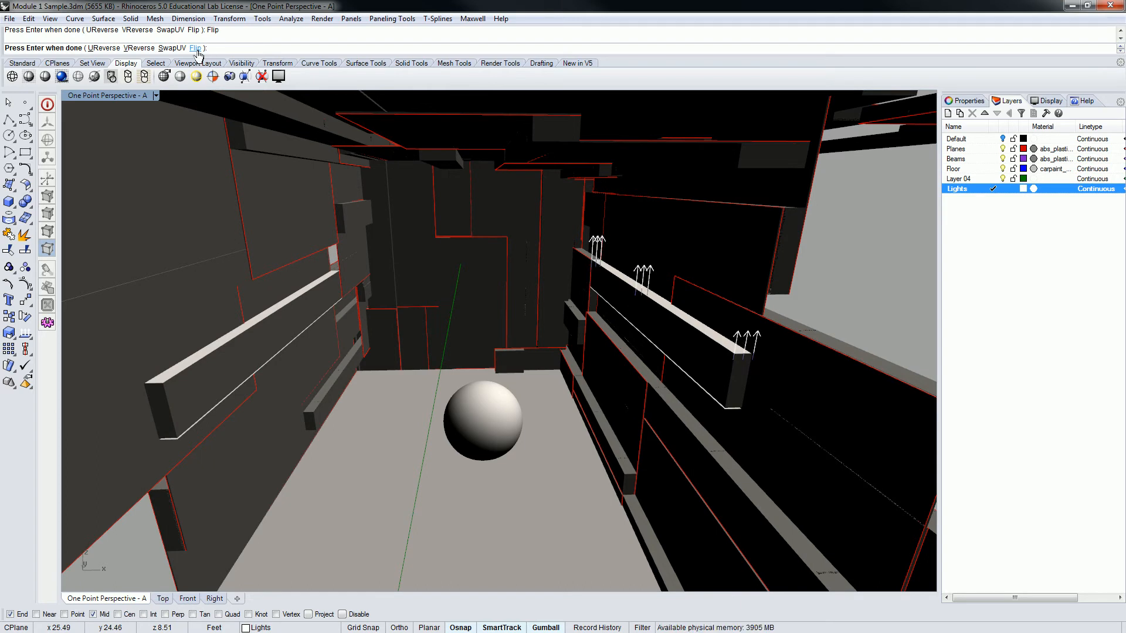
pyautogui.press('Return')
# Select the two light surfaces beneath the beams and examine their normal directions
pyautogui.moveTo(490, 334); pyautogui.dragTo(521, 285, button='right')
pyautogui.moveTo(610, 223)
pyautogui.mouseDown(button='right')
pyautogui.moveTo(606, 234)
pyautogui.moveTo(603, 214)
pyautogui.moveTo(601, 239)
pyautogui.mouseUp(button='right')
pyautogui.click(196, 236)
pyautogui.click(240, 267)
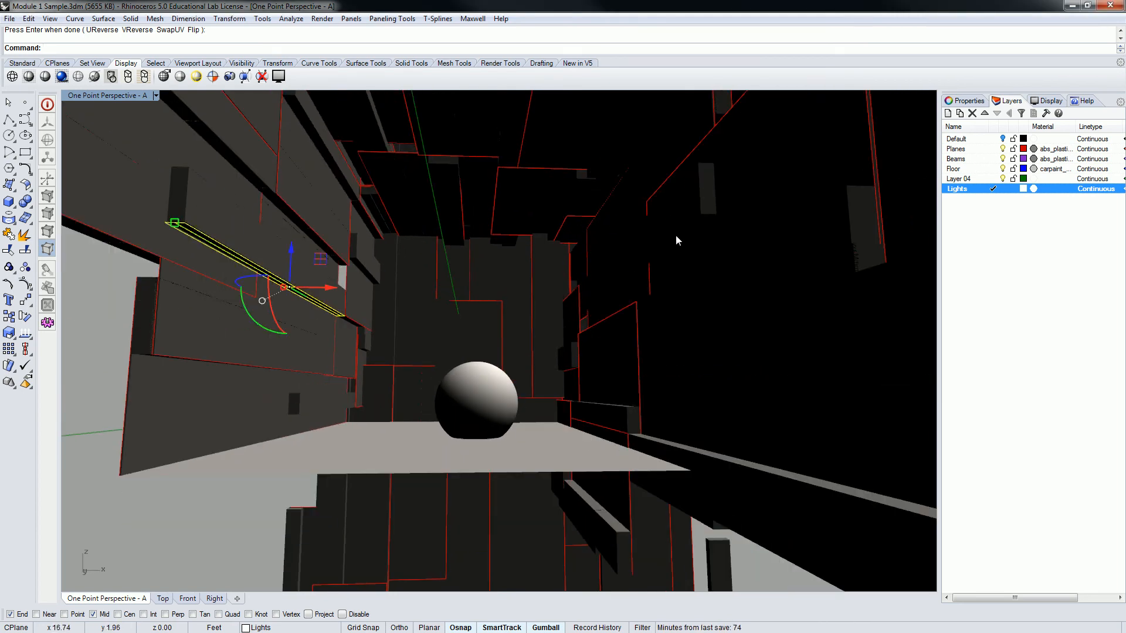
pyautogui.click(686, 232)
pyautogui.click(721, 260)
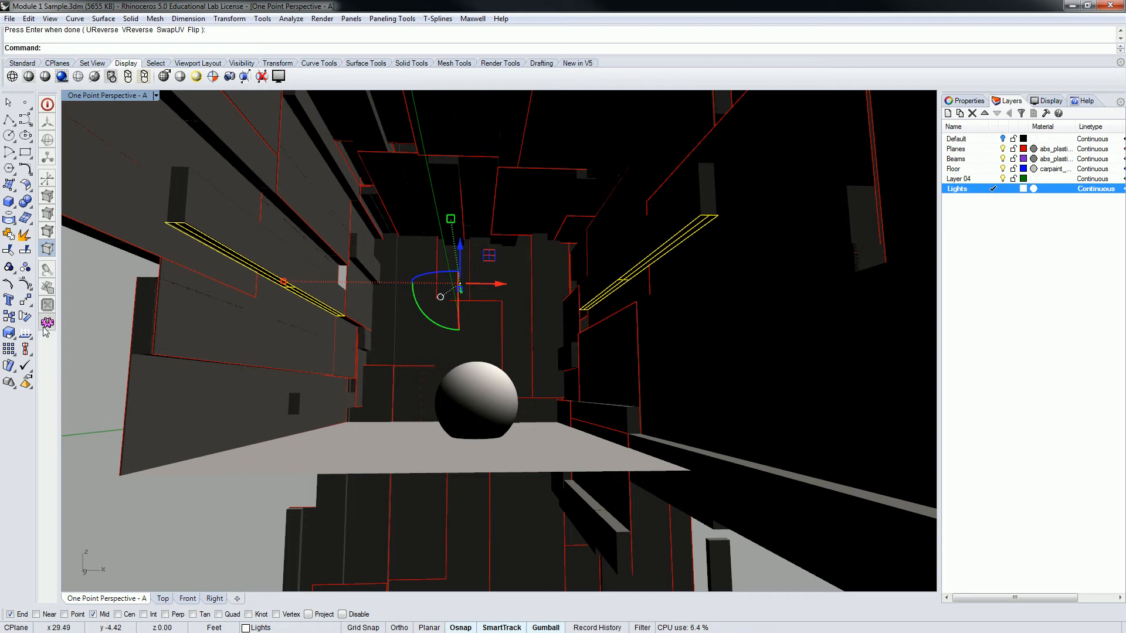
pyautogui.click(26, 333)
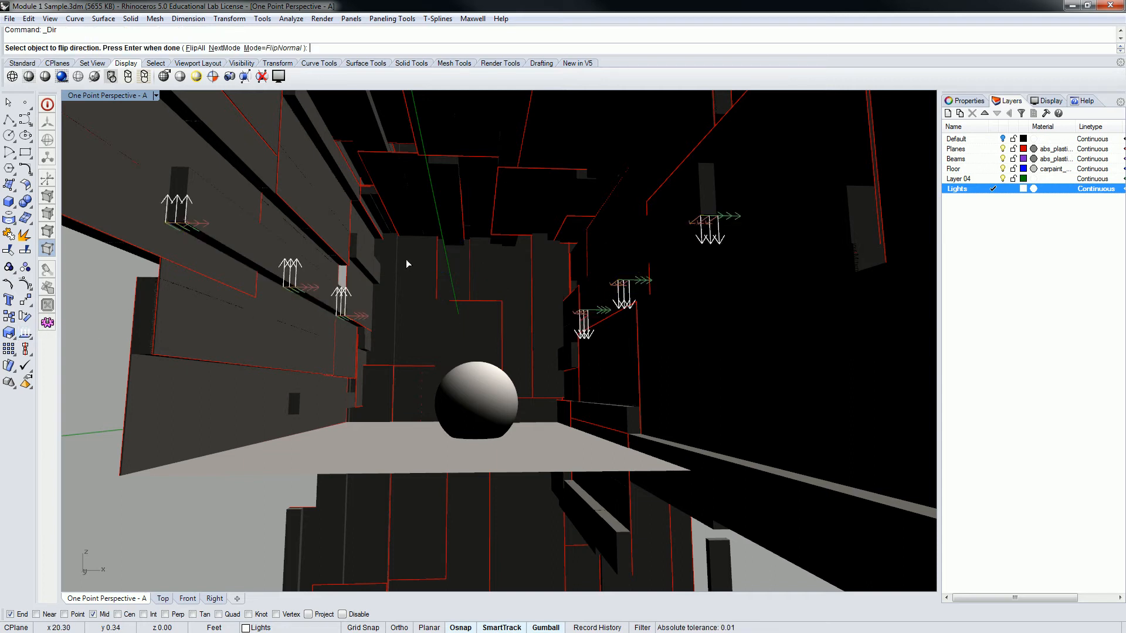
pyautogui.click(659, 278)
pyautogui.click(668, 247)
pyautogui.rightClick(677, 236)
pyautogui.click(678, 237)
# Flip the normal of the light surface beneath the left wall's beam to point downward, and check its direction
pyautogui.click(226, 251)
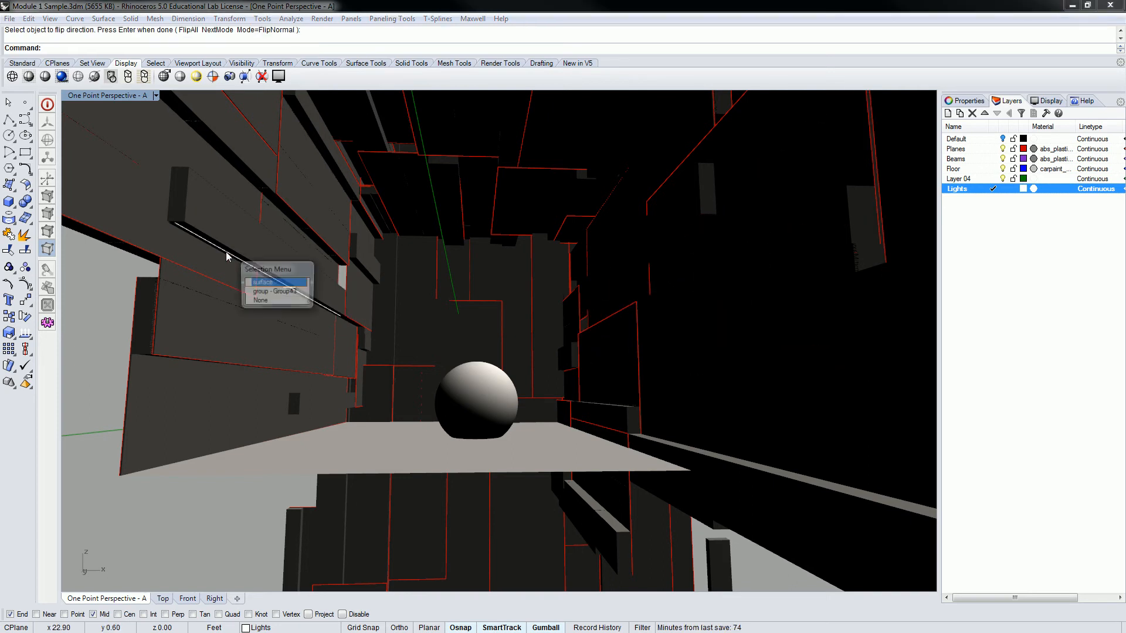
pyautogui.click(264, 283)
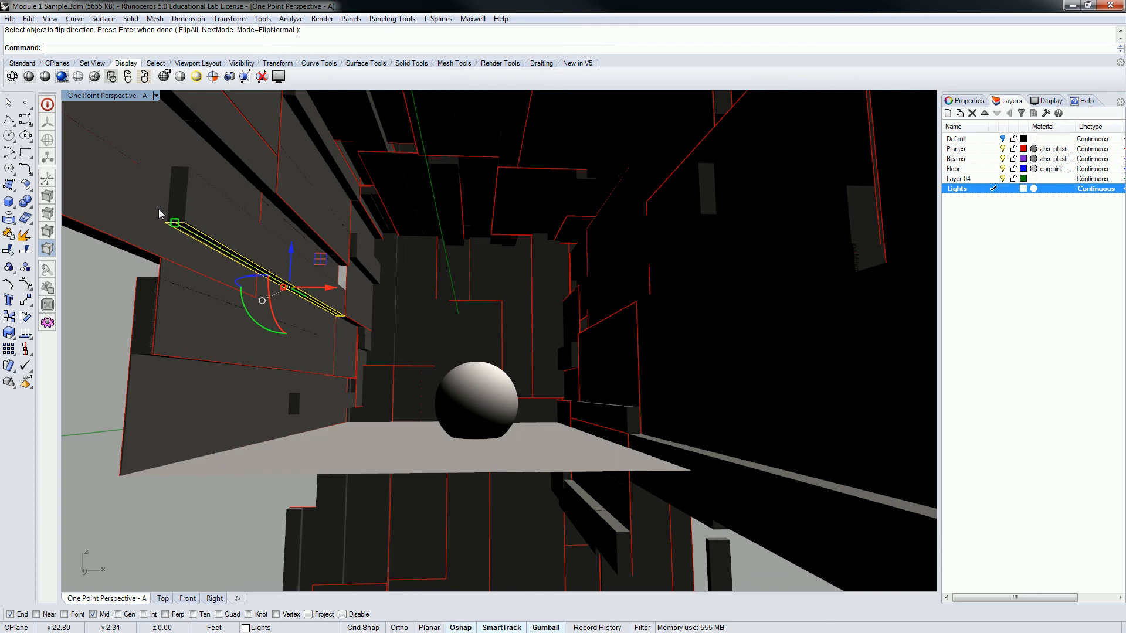
pyautogui.rightClick(27, 332)
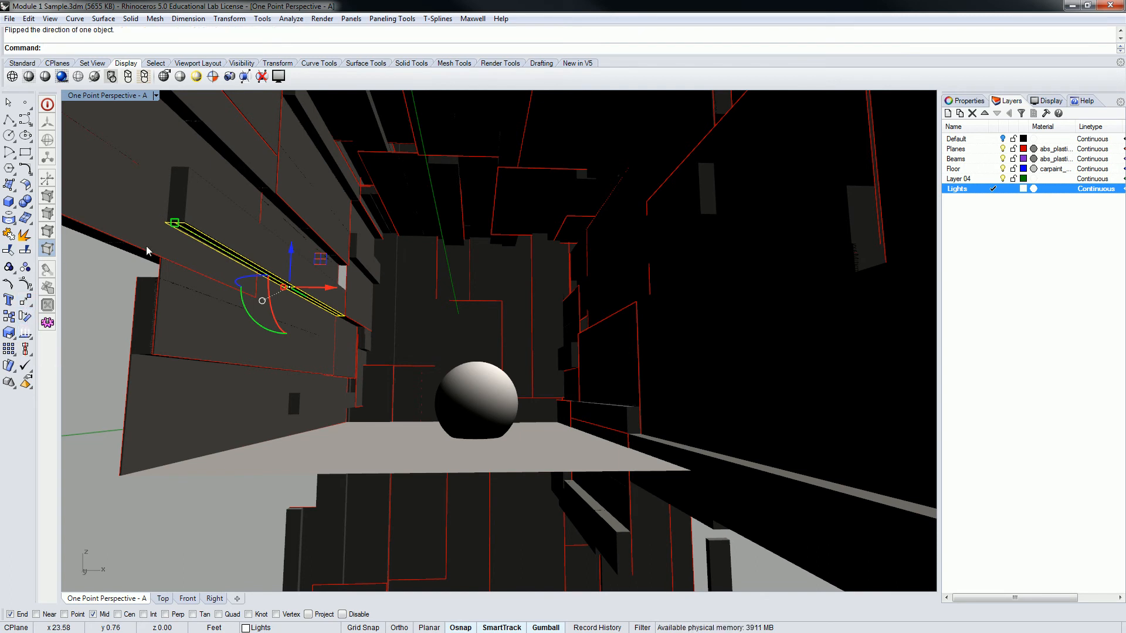
pyautogui.click(27, 332)
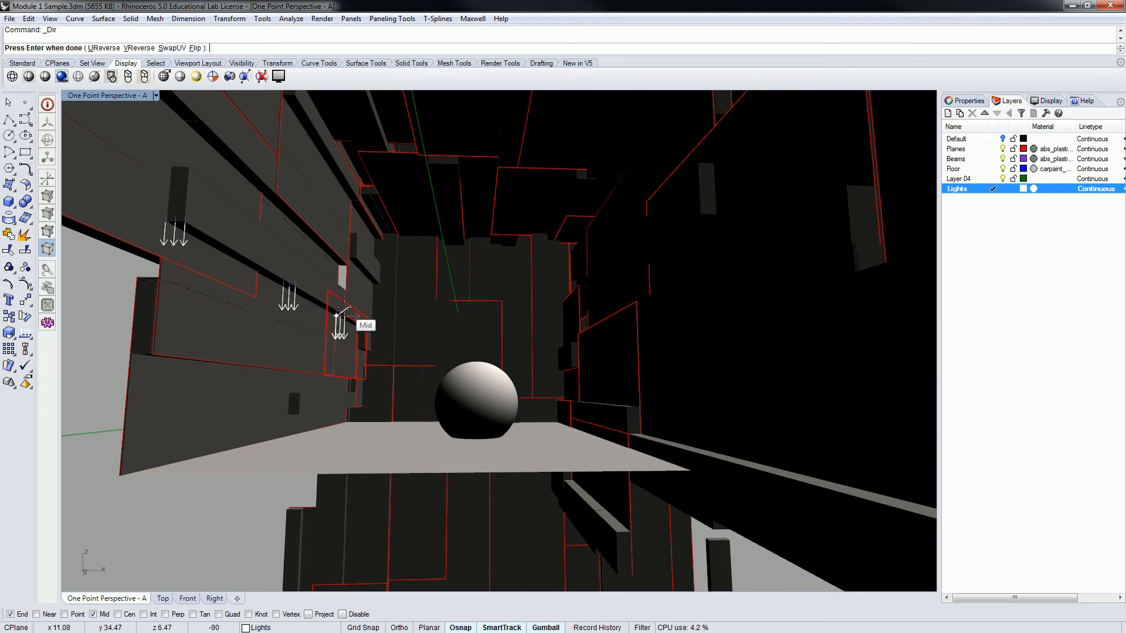
pyautogui.rightClick(367, 311)
pyautogui.moveTo(447, 252); pyautogui.dragTo(462, 273, button='right')
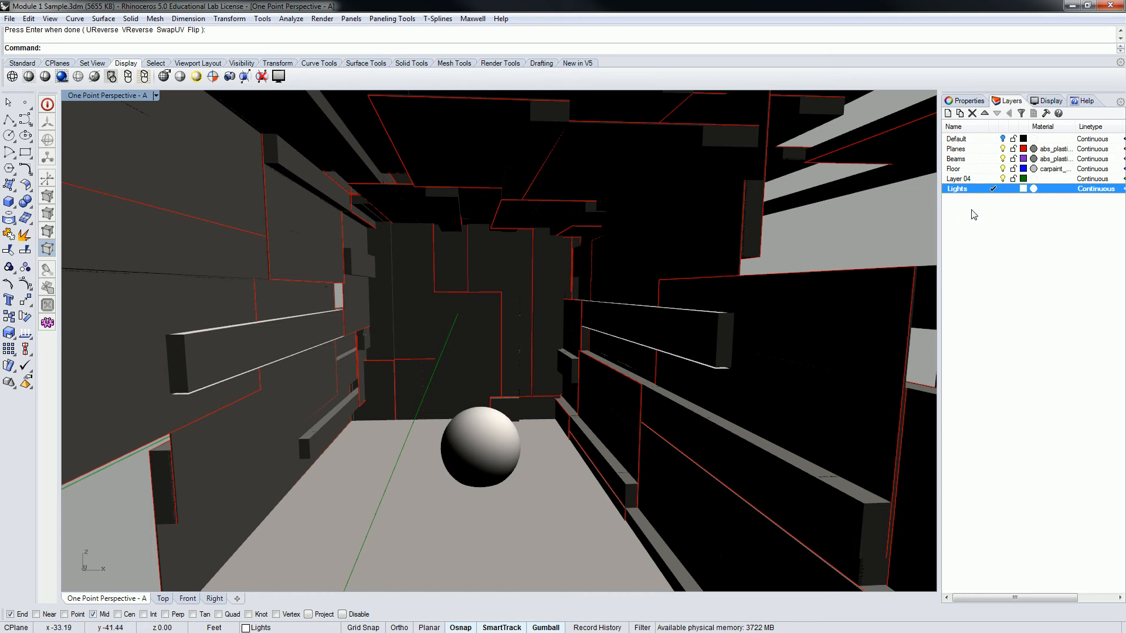
# Rename the Lights layer as Uplights
pyautogui.rightClick(962, 189)
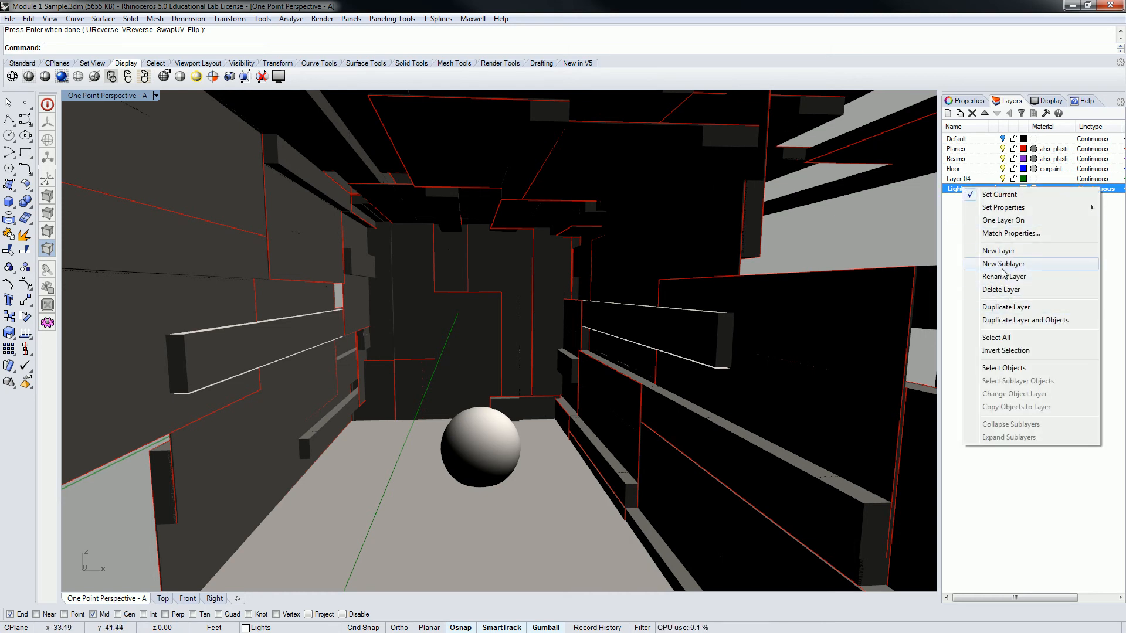
pyautogui.click(1004, 276)
pyautogui.write('Uplights')
pyautogui.press('Return')
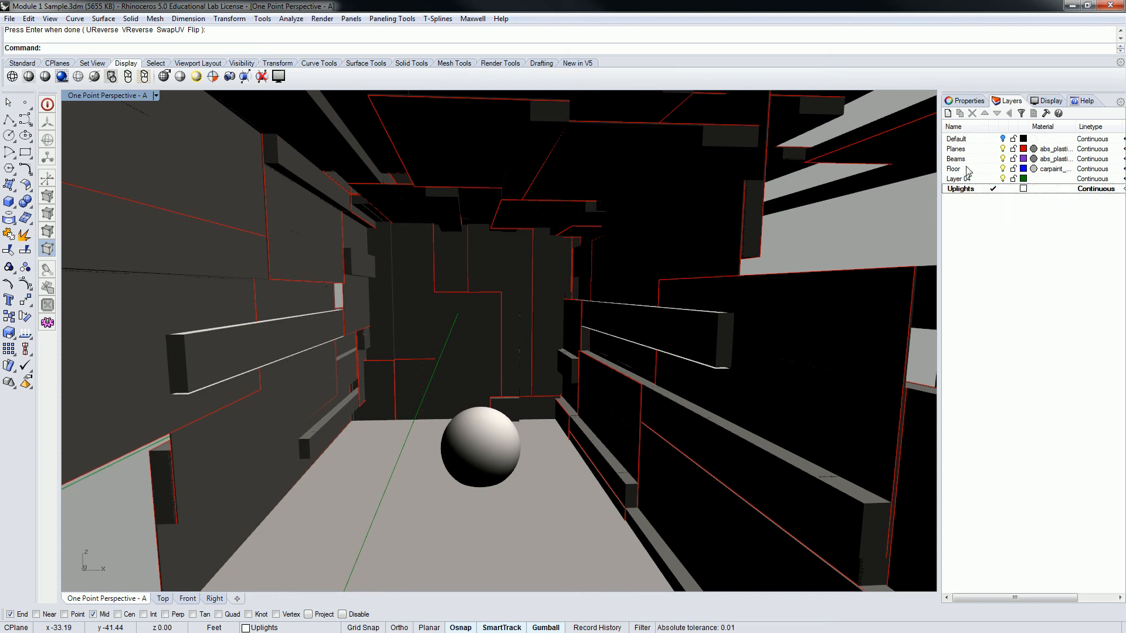
# Create a new layer named Downlights and set its colour to Orange
pyautogui.click(949, 113)
pyautogui.write('Downlights')
pyautogui.click(1022, 214)
pyautogui.click(1023, 199)
pyautogui.click(482, 287)
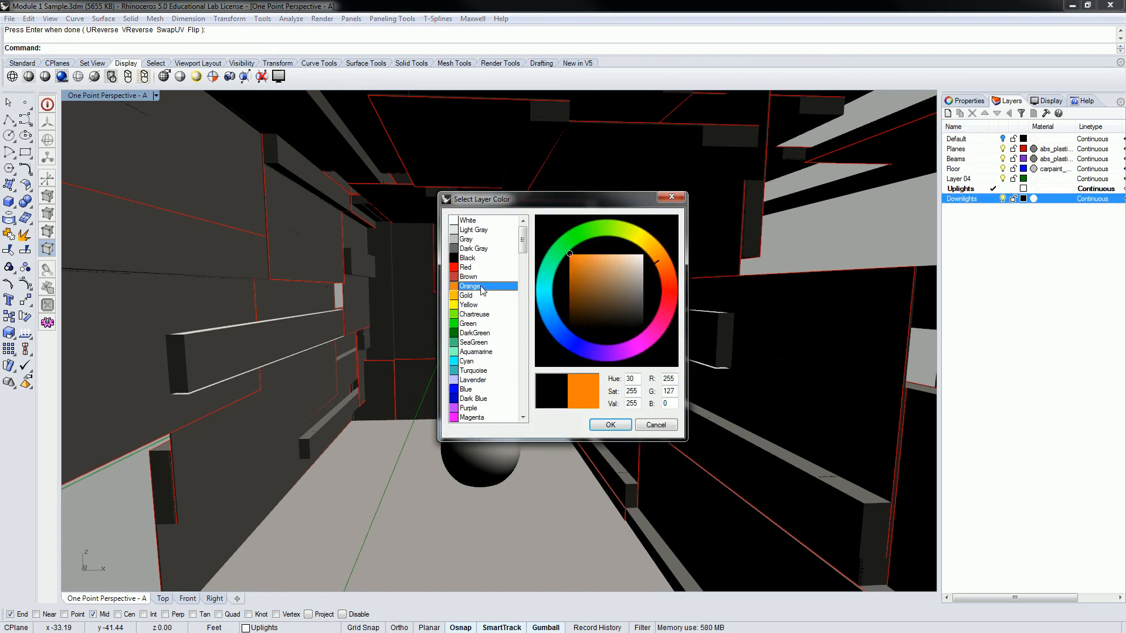
pyautogui.click(613, 424)
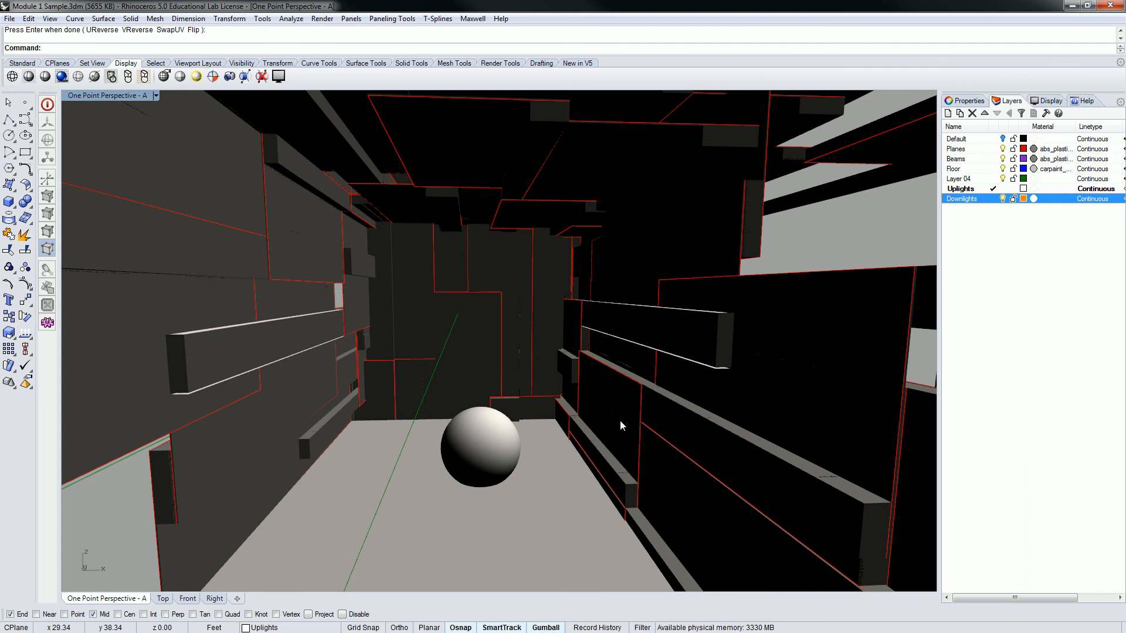
pyautogui.click(1023, 282)
# Select the light surfaces beneath both beams, move them to the Downlights layer, and clear the selection
pyautogui.moveTo(462, 330); pyautogui.dragTo(458, 358, button='right')
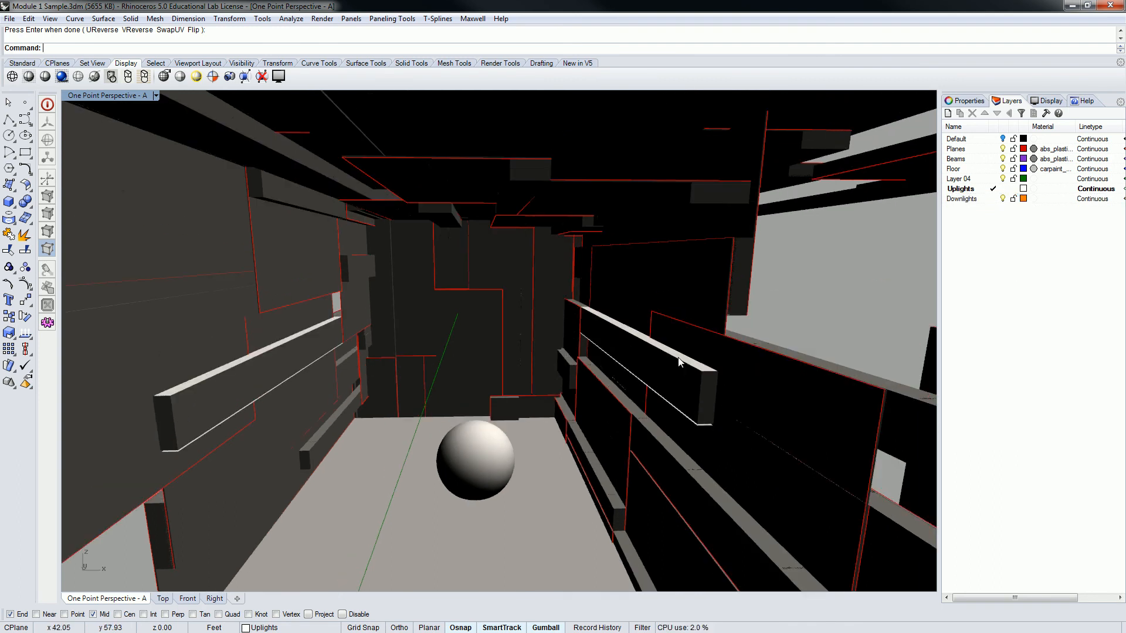
pyautogui.moveTo(621, 395); pyautogui.dragTo(629, 372, button='right')
pyautogui.click(690, 256)
pyautogui.click(701, 255)
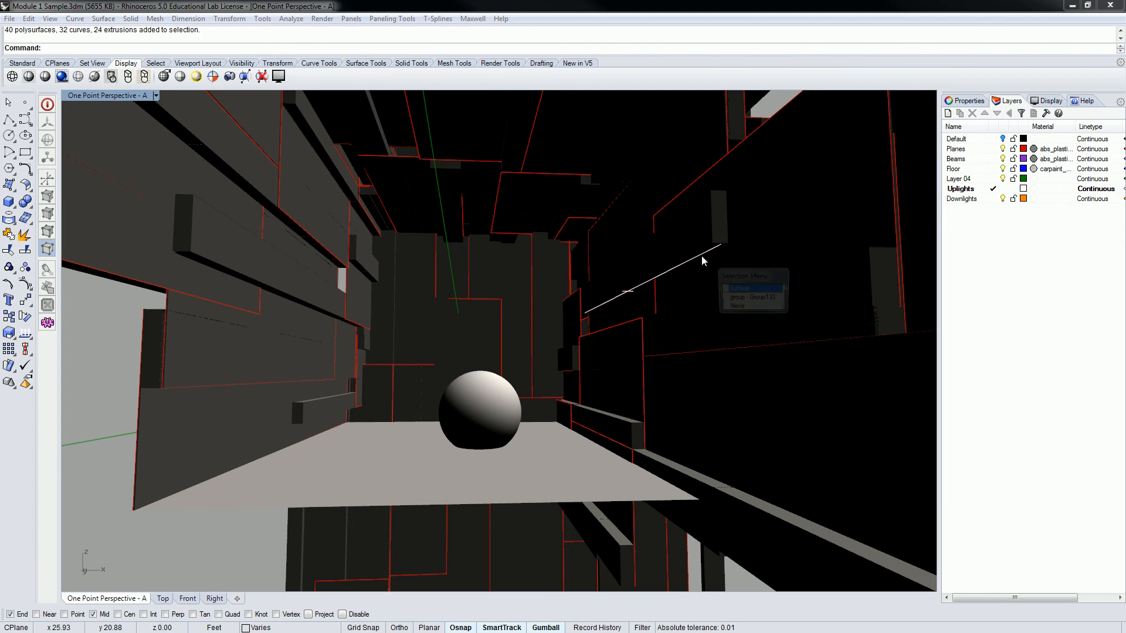
pyautogui.click(746, 293)
pyautogui.keyDown('shift'); pyautogui.click(248, 280); pyautogui.keyUp('shift')
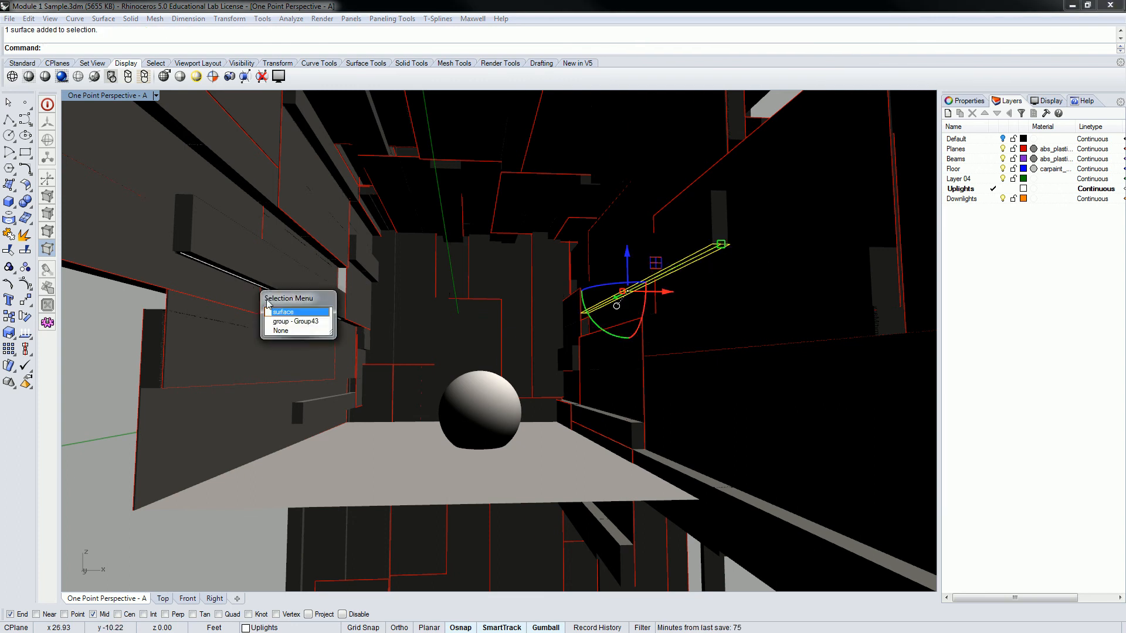
pyautogui.click(294, 314)
pyautogui.rightClick(965, 199)
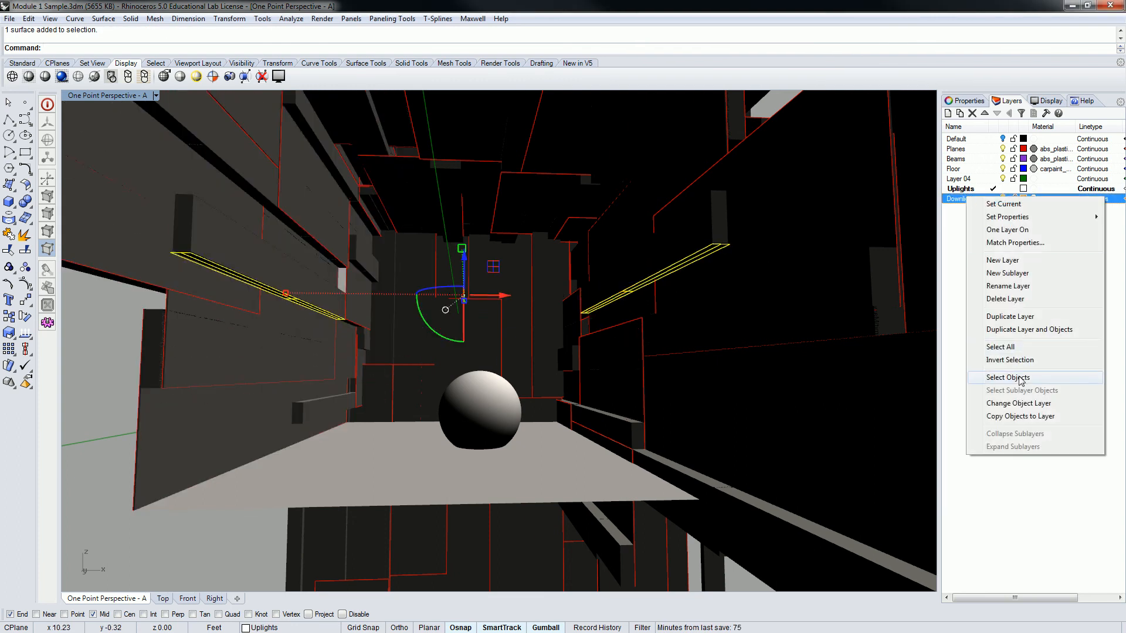
pyautogui.click(1021, 403)
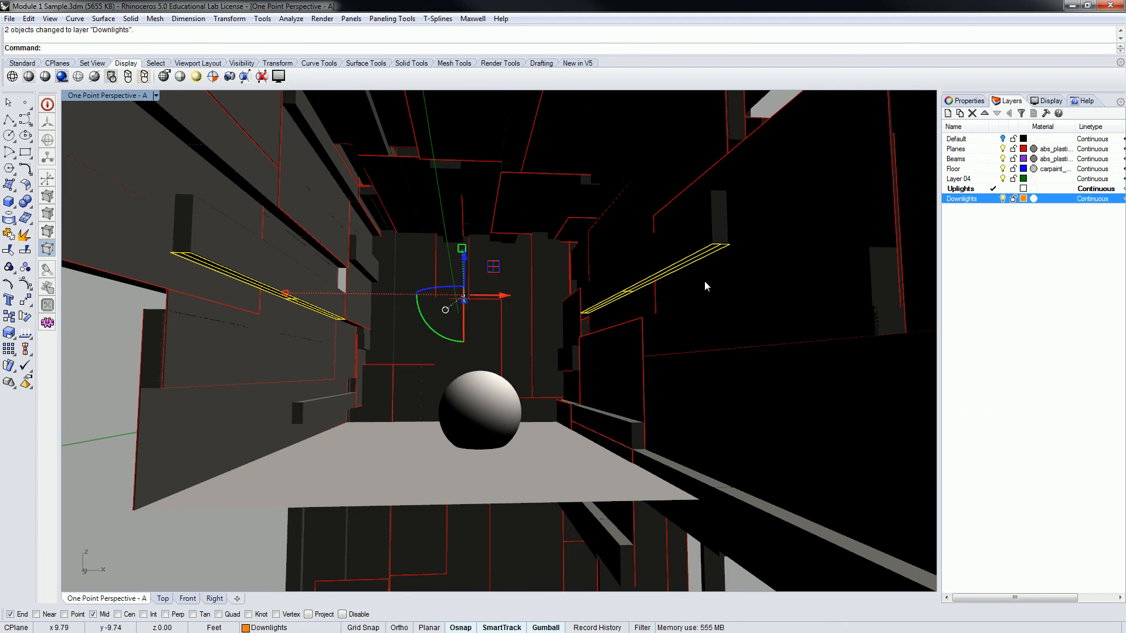
pyautogui.press('Escape')
# Examine the light surfaces above and below both side-wall beams from several angles
pyautogui.moveTo(624, 217); pyautogui.dragTo(624, 235, button='right')
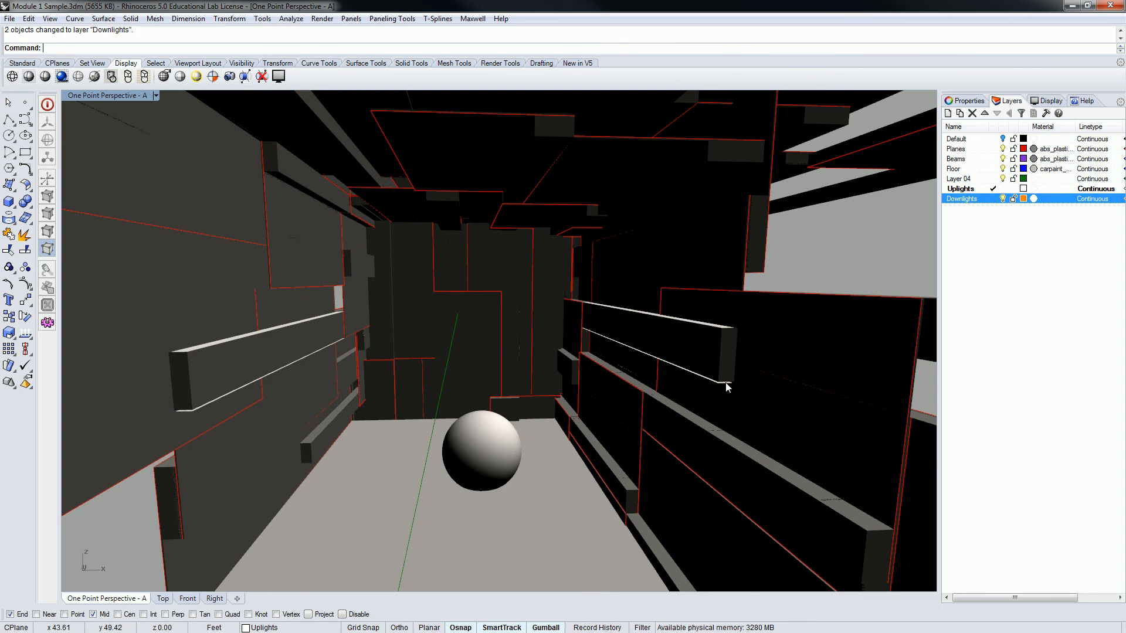
pyautogui.click(726, 386)
pyautogui.click(722, 384)
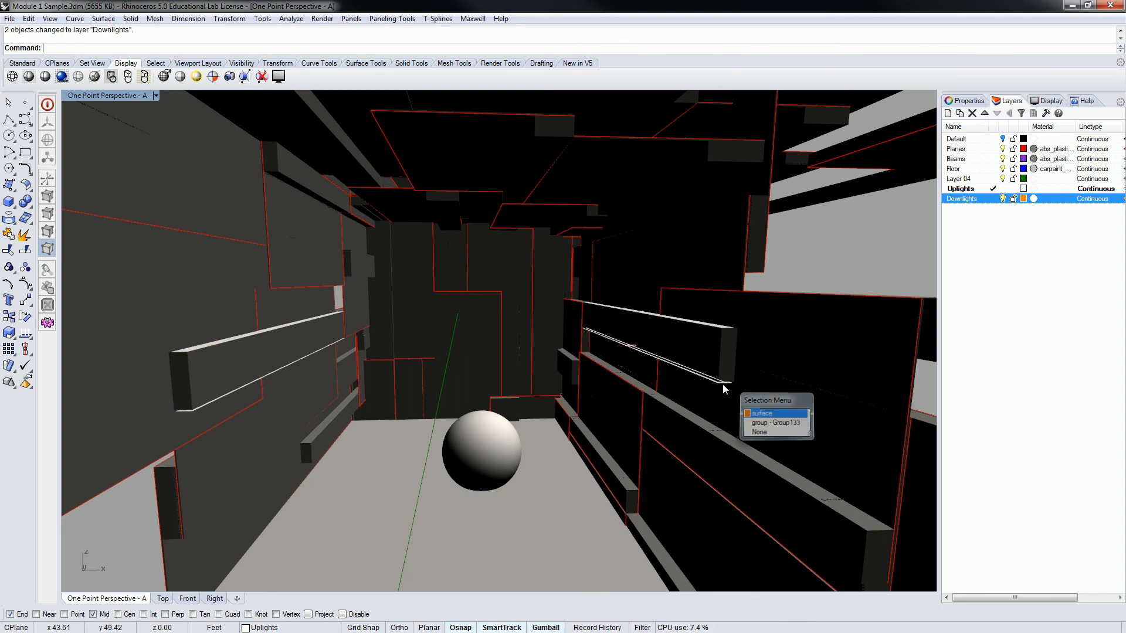
pyautogui.scroll(4, 723, 384)
pyautogui.scroll(-8, 698, 378)
pyautogui.scroll(4, 660, 353)
pyautogui.moveTo(640, 354); pyautogui.dragTo(643, 345, button='right')
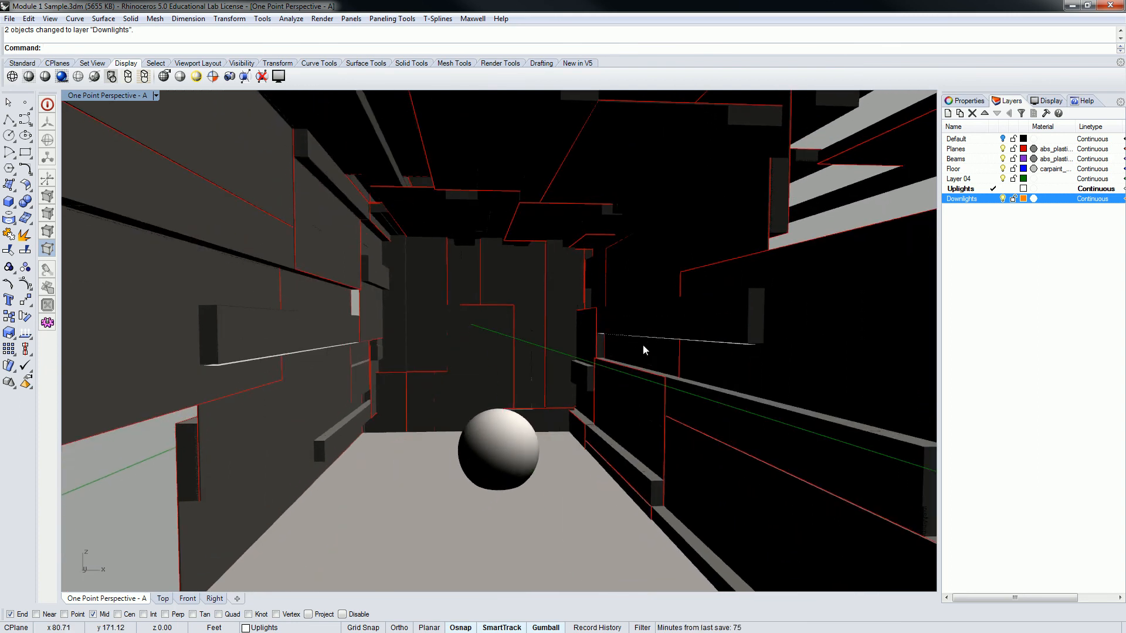
pyautogui.moveTo(573, 312); pyautogui.dragTo(571, 320, button='right')
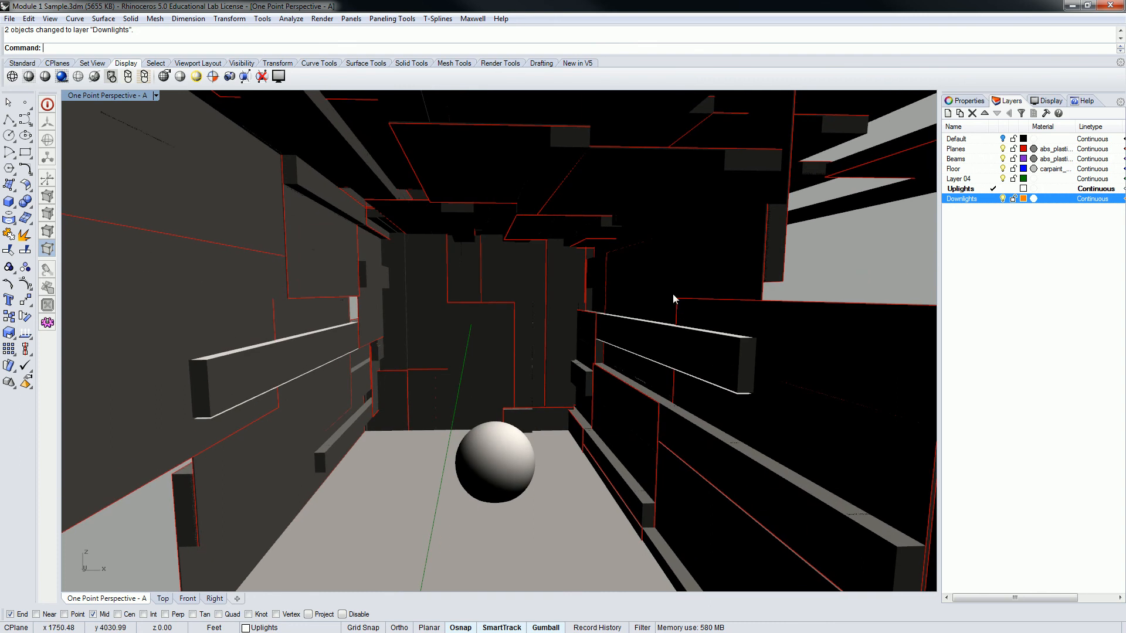